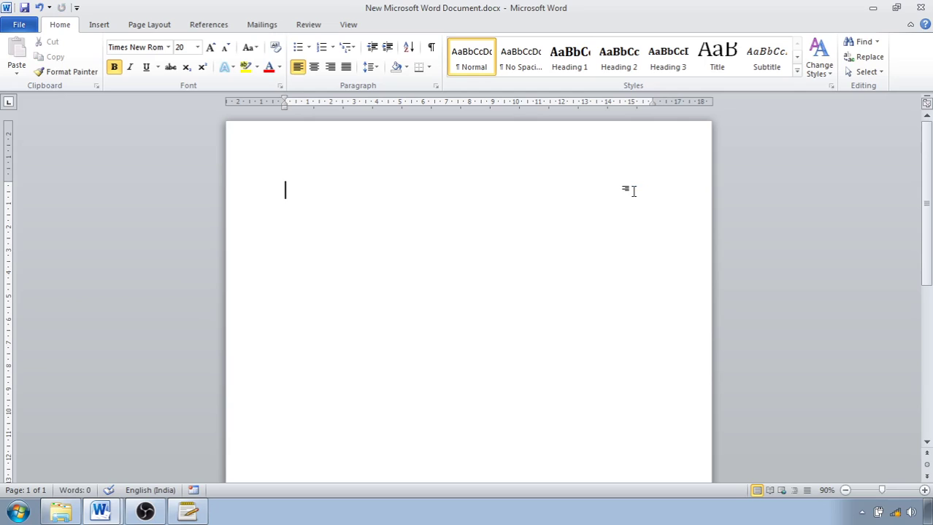
Make the page Portrait with Narrow margins on A4 (21 x 29.7 cm) paper
left_click(150, 24)
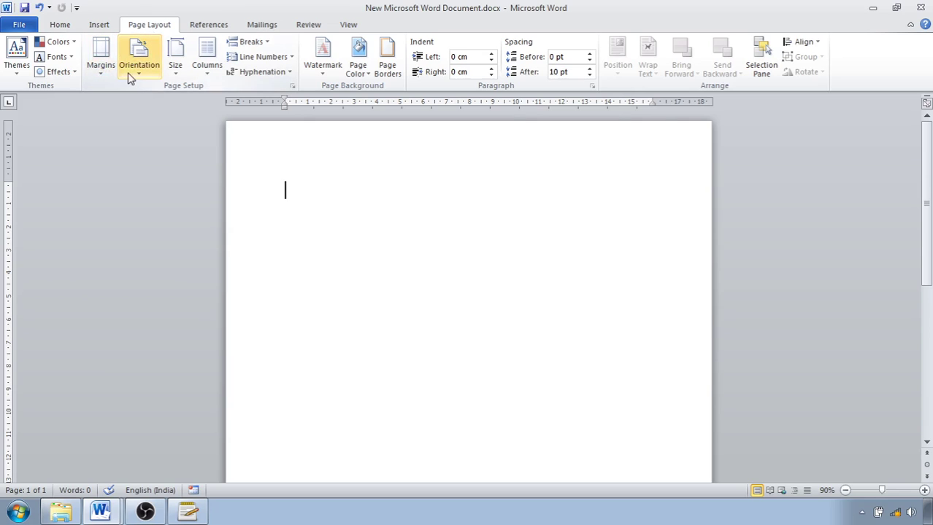
left_click(131, 70)
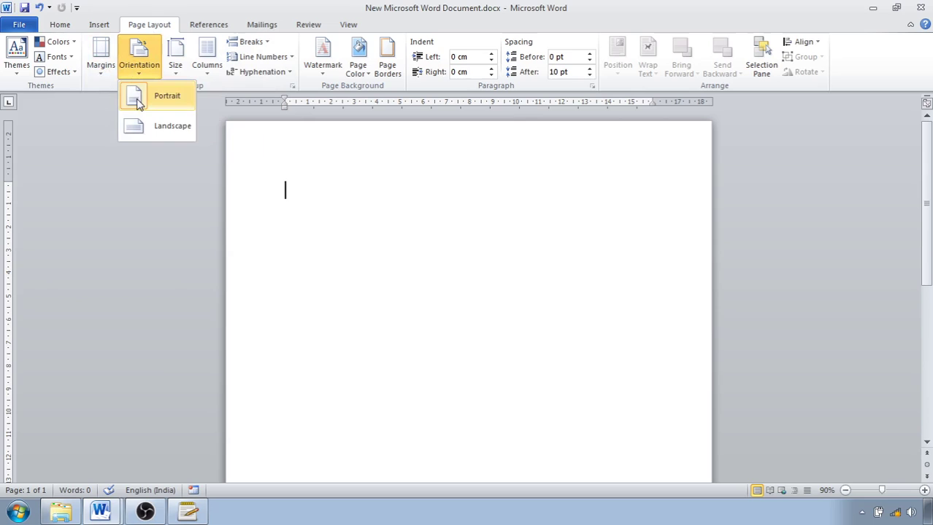
left_click(139, 100)
left_click(103, 73)
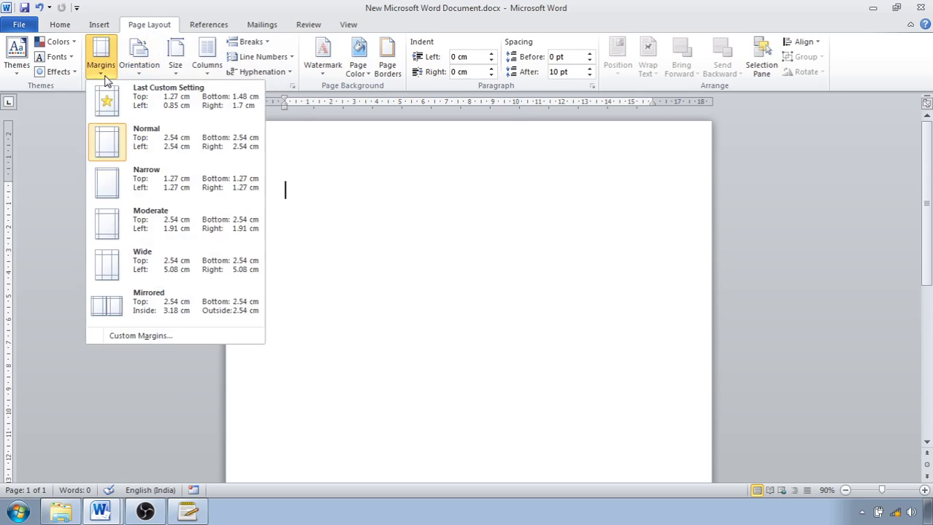
left_click(132, 181)
left_click(172, 67)
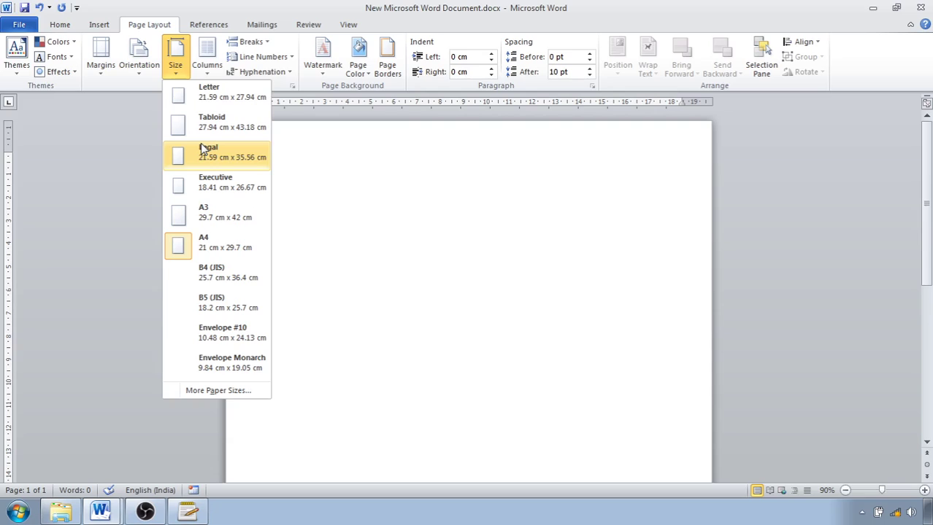
left_click(204, 246)
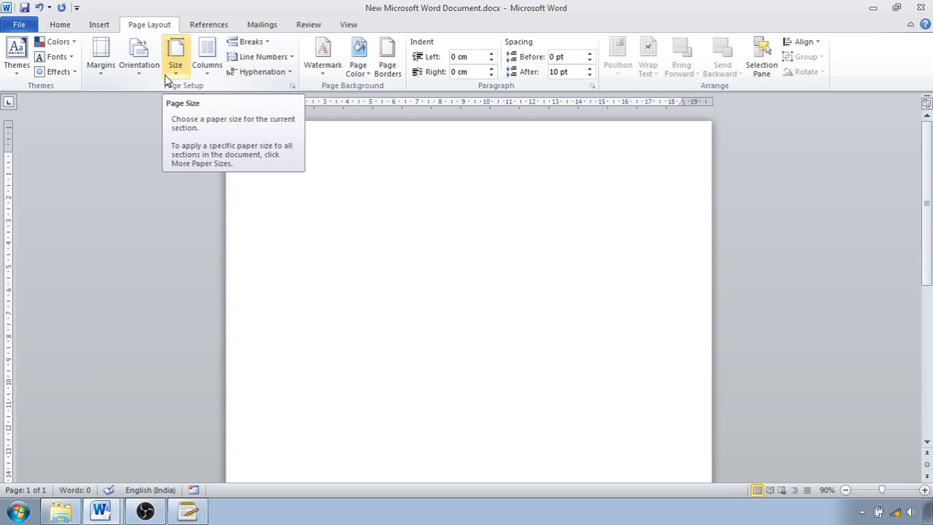
left_click(60, 25)
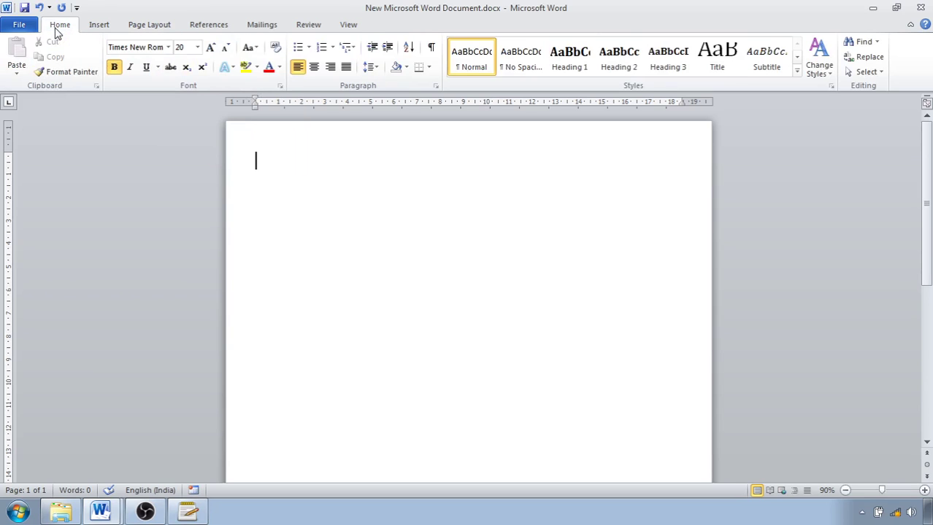
Type 'Tech School', 'Mid-Term Exam' and 'class 5th A' as three separate top lines
double_click(378, 146)
double_click(383, 189)
type("Tech Sc")
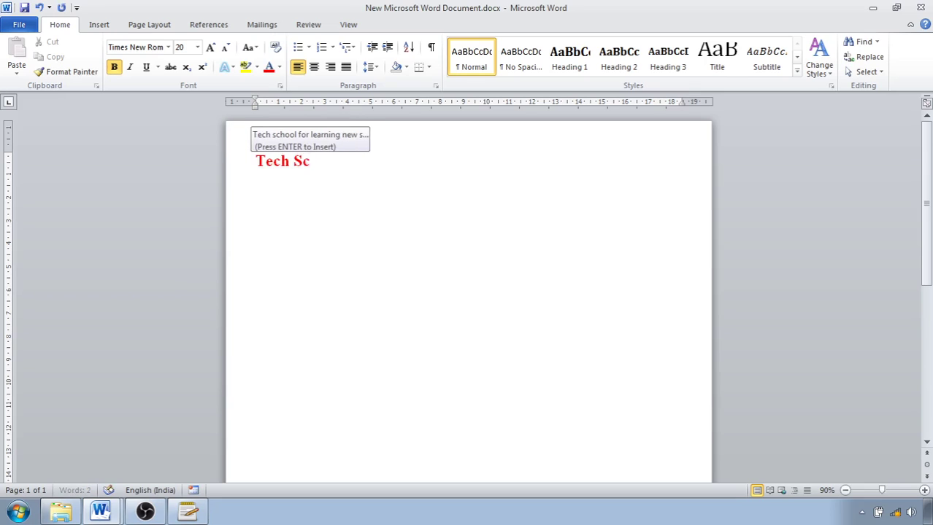
type("hool")
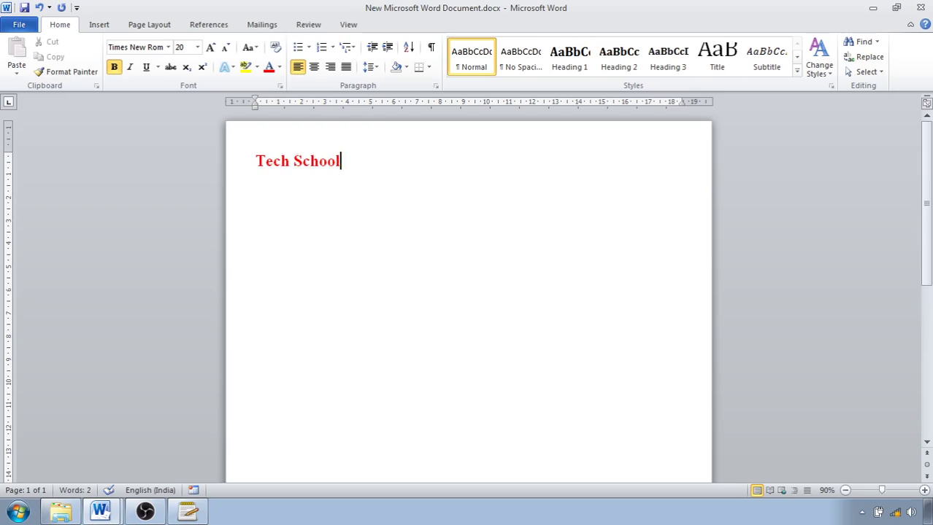
key("Return")
type("Mid")
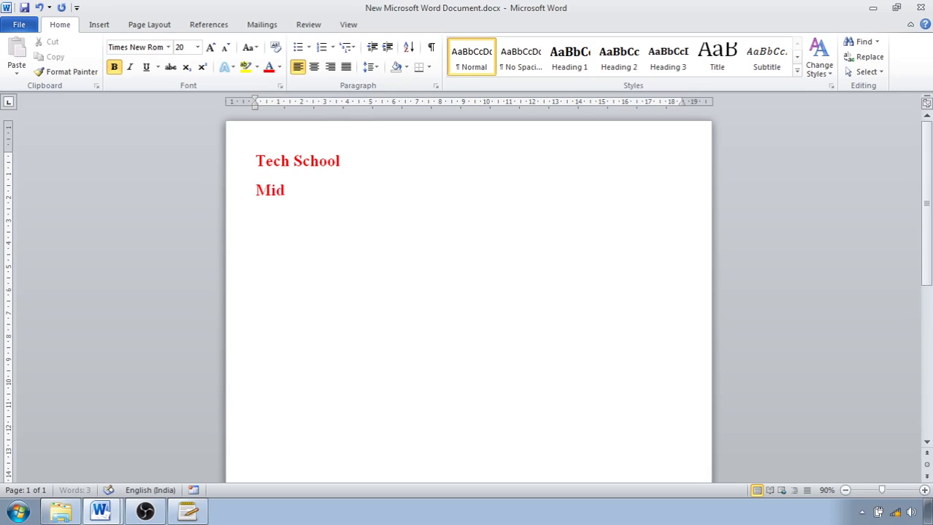
type("-Term Exa")
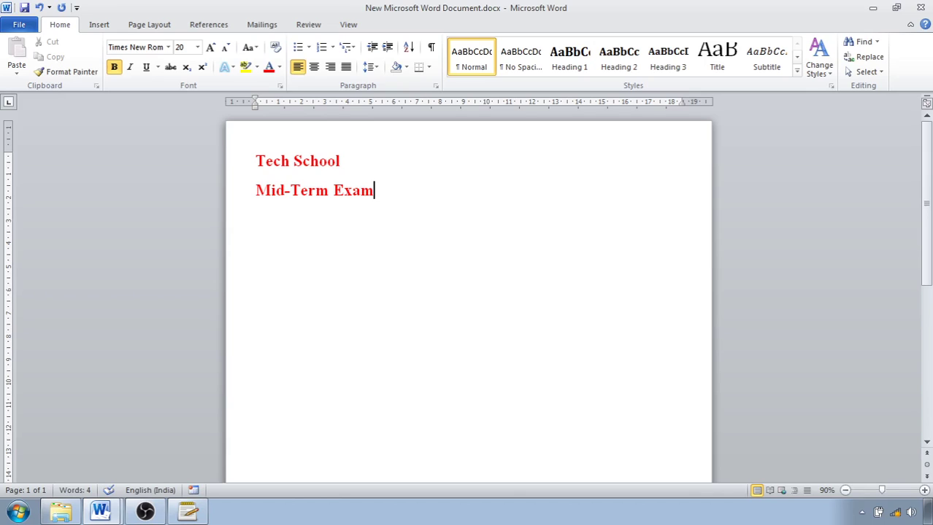
type("m")
key("Return")
type("class 5th ")
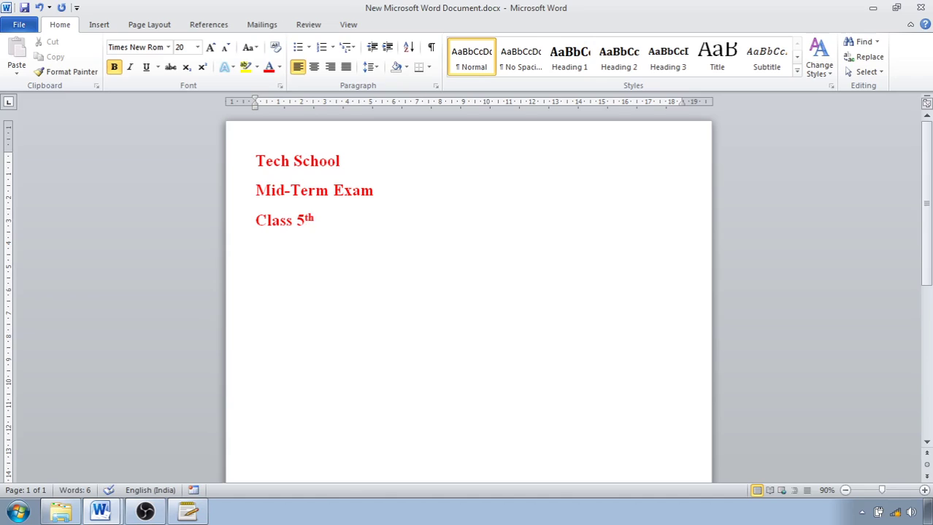
type("A")
Centre the three heading lines and remove the space after each paragraph
left_click_drag(257, 159, 388, 221)
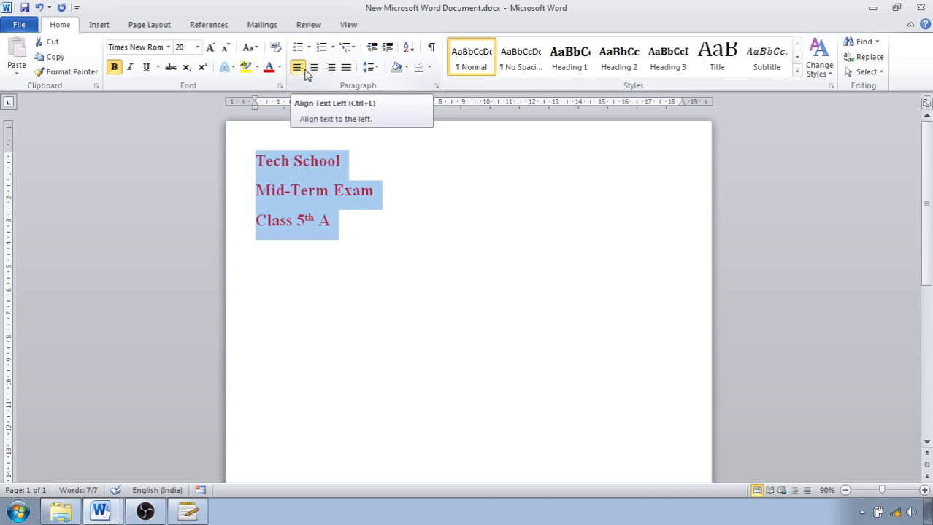
left_click(314, 69)
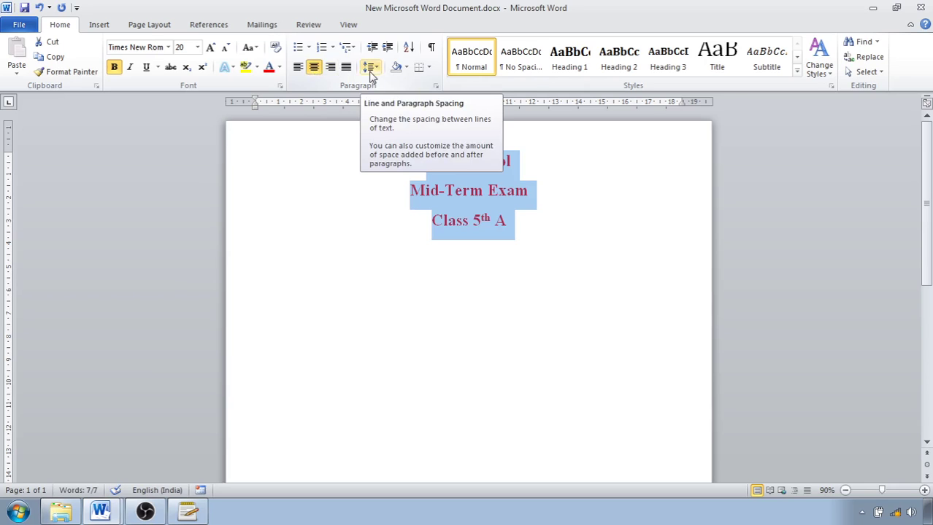
left_click(370, 72)
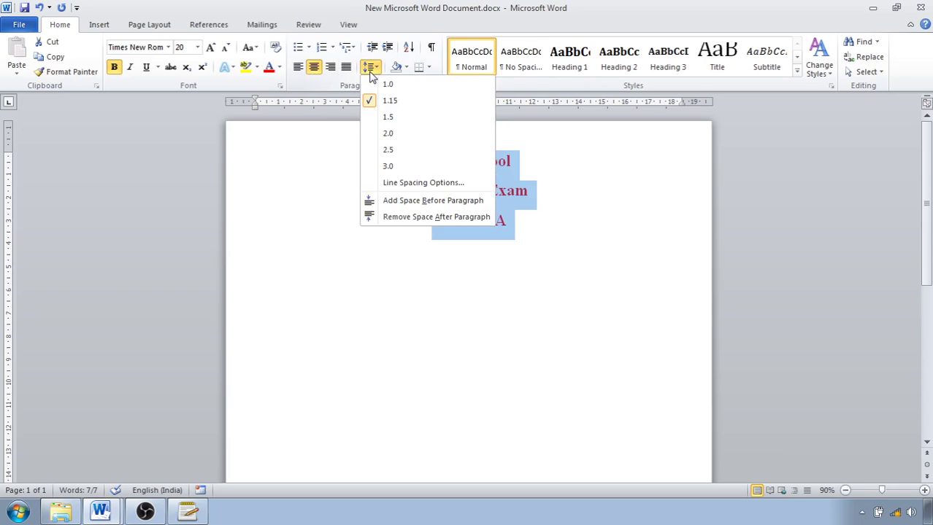
left_click(392, 217)
Start a new right-aligned line below 'Class 5th A'
left_click(560, 210)
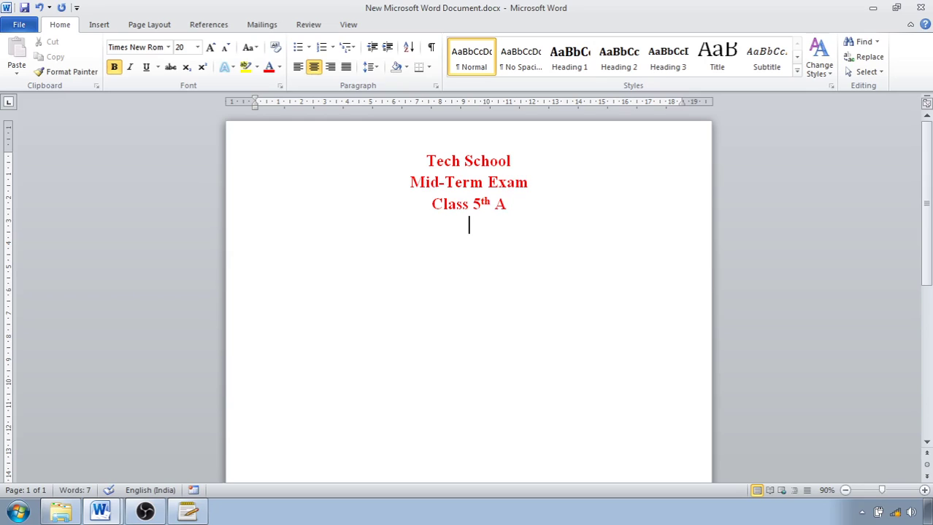
left_click(330, 66)
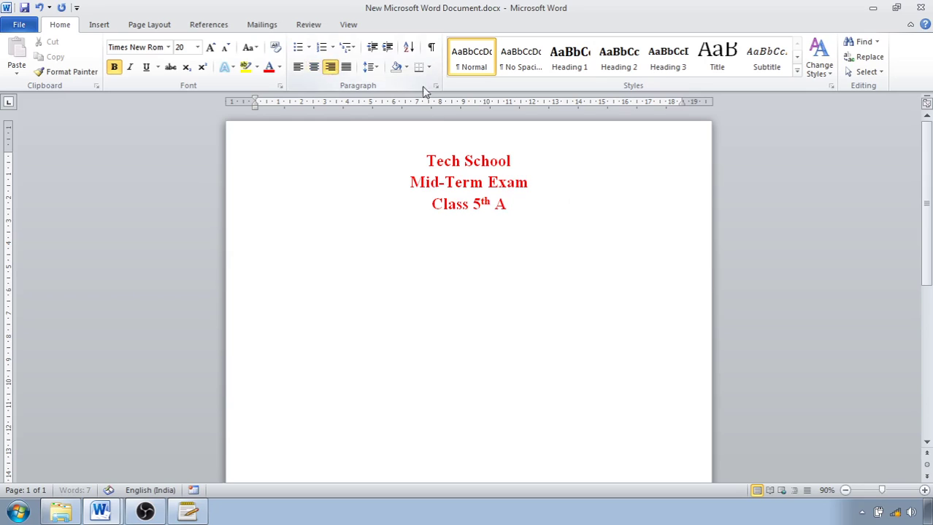
double_click(578, 228)
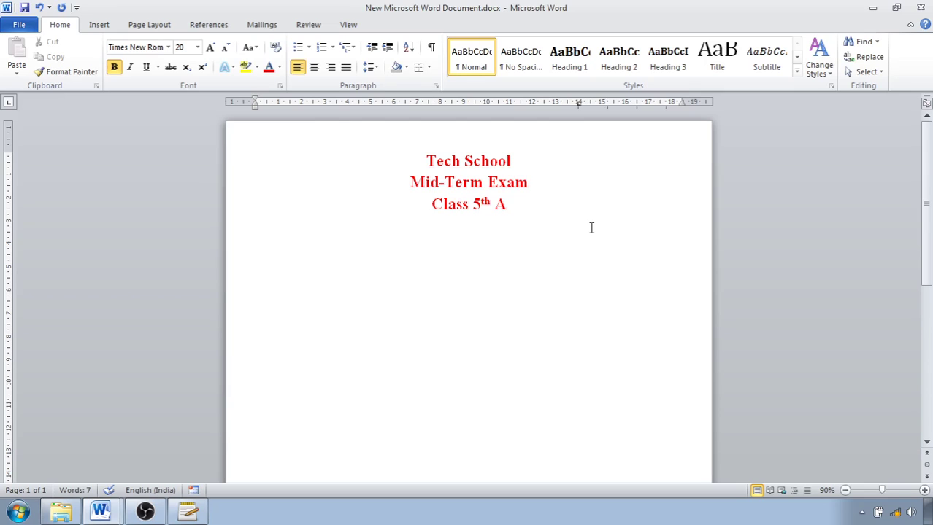
Type 'Total Marks:-100' on the right-hand line, correcting the typos
type("total MArks")
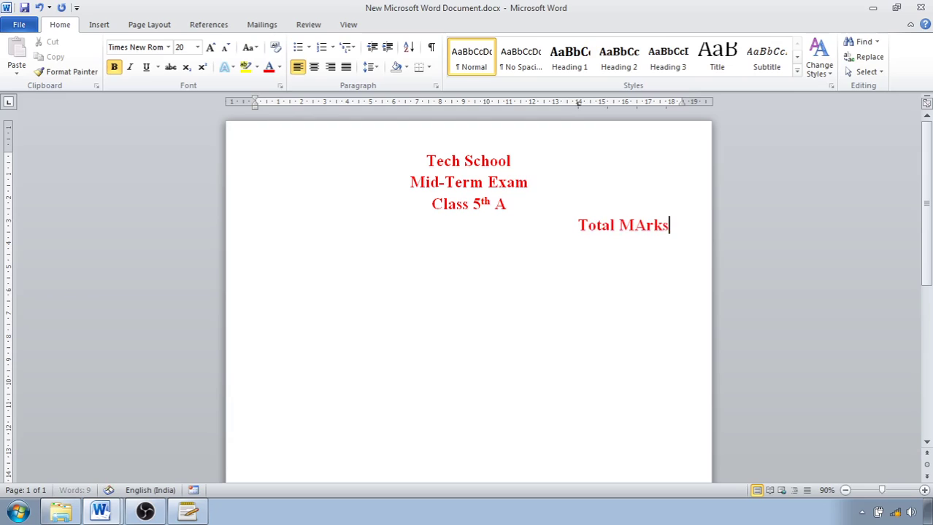
key("BackSpace")
key("BackSpace")
key("BackSpace")
key("BackSpace")
type("arks")
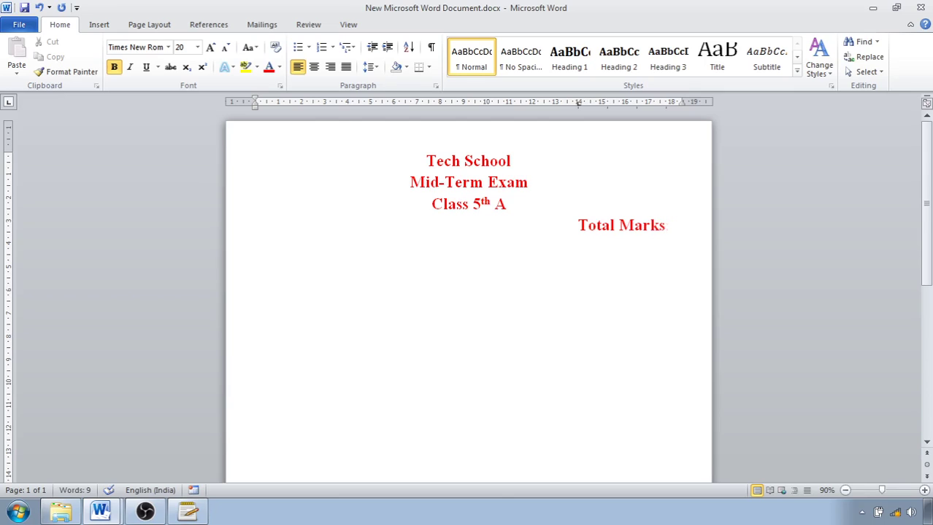
key("Return")
type("100")
left_click(576, 226)
key("BackSpace")
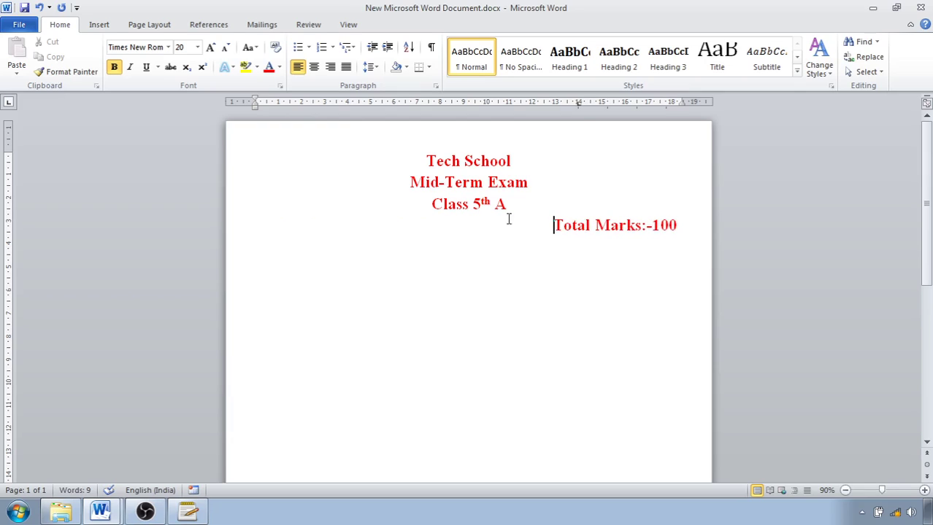
Shrink 'Total Marks:-100' to 14 pt and colour it black
left_click_drag(554, 225, 689, 225)
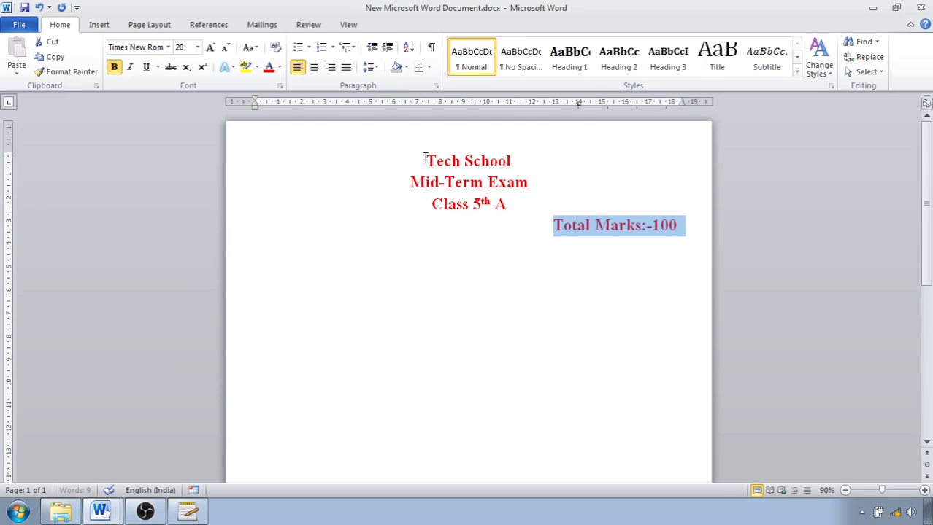
left_click(224, 48)
left_click(224, 48)
left_click(224, 48)
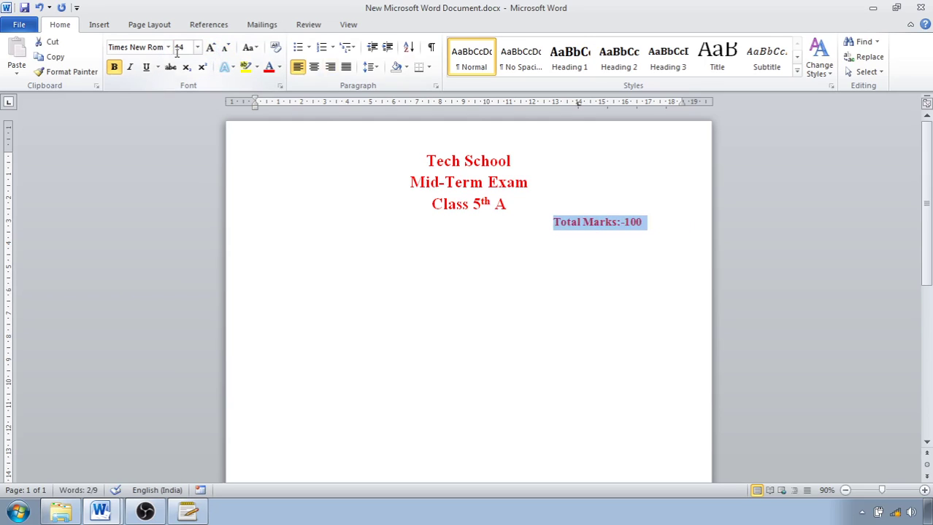
left_click(280, 66)
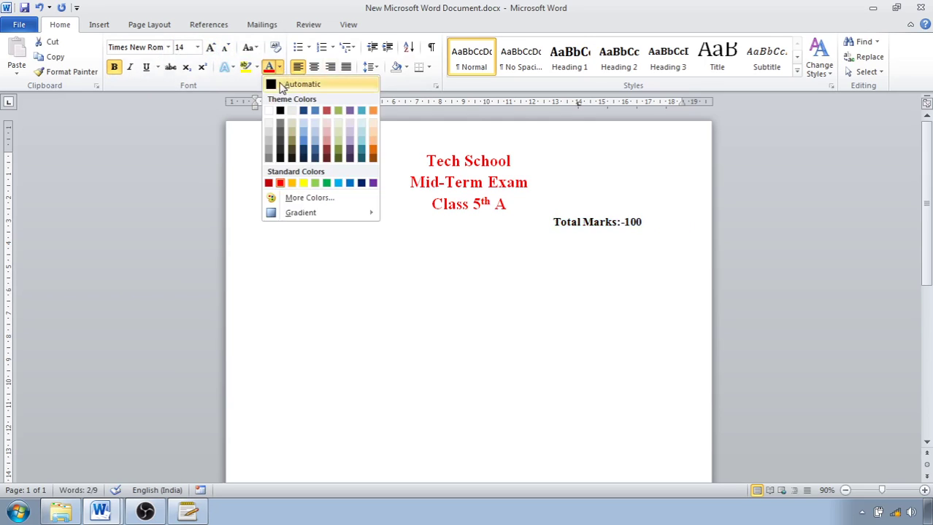
left_click(285, 84)
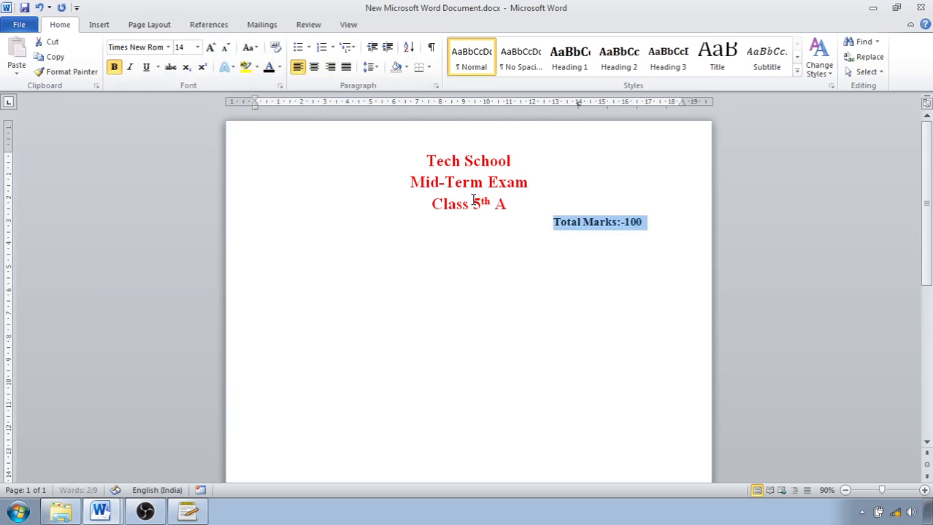
left_click(554, 224)
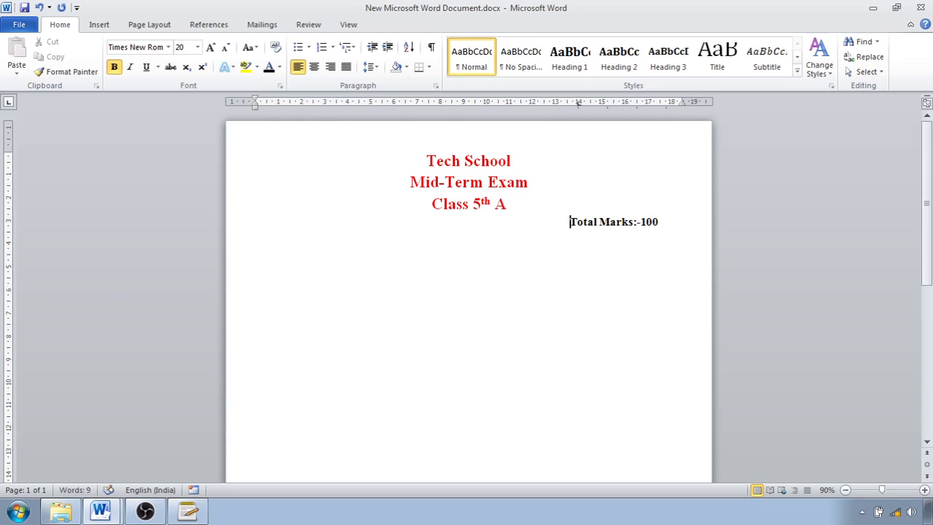
left_click(249, 231)
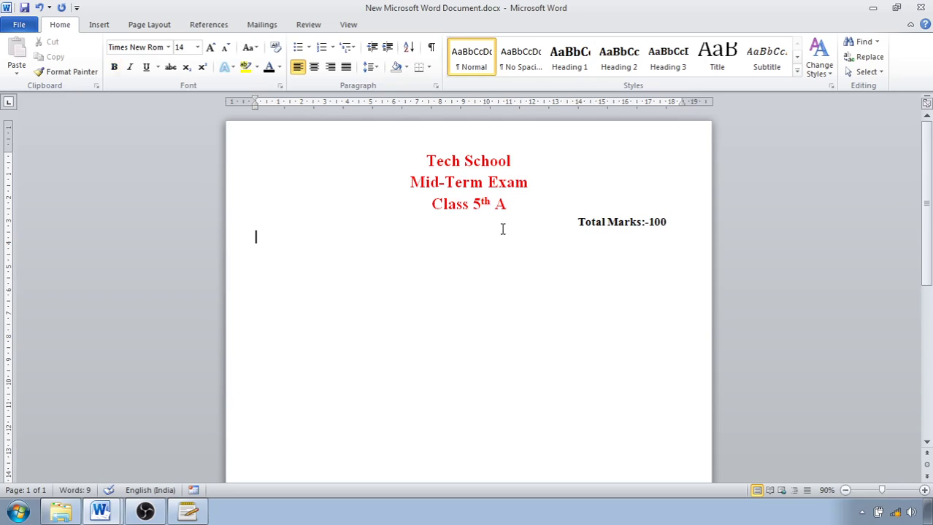
Type 'Duration:-2hr' at the start of the Total Marks line
left_click(566, 219)
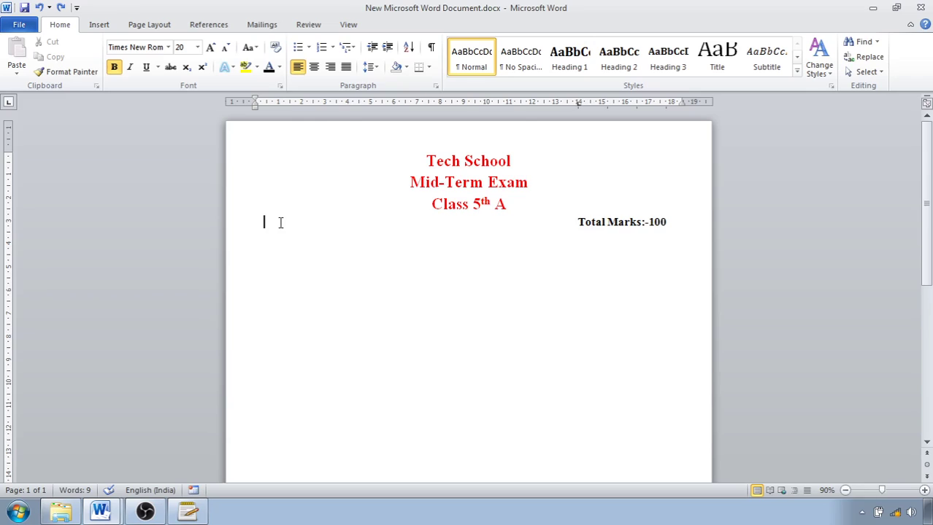
type("Tim ")
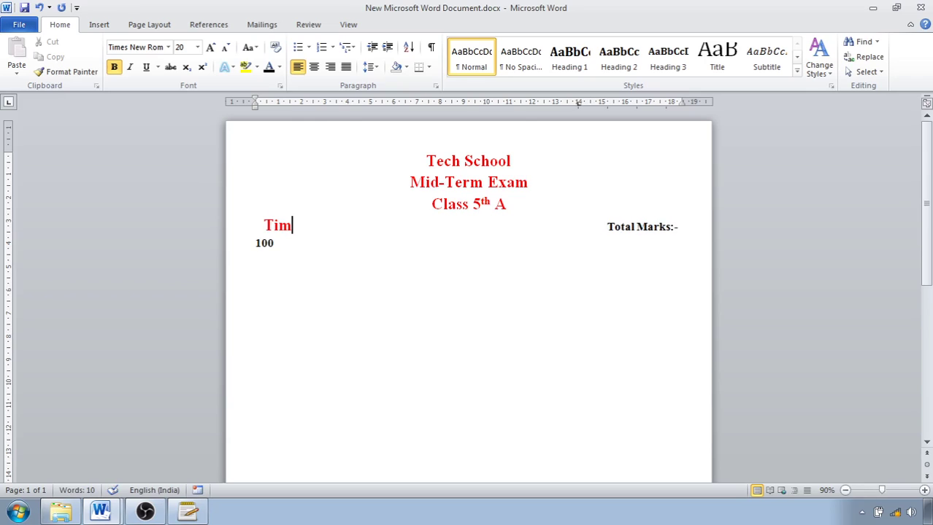
type("e")
key("BackSpace")
key("BackSpace")
key("BackSpace")
key("BackSpace")
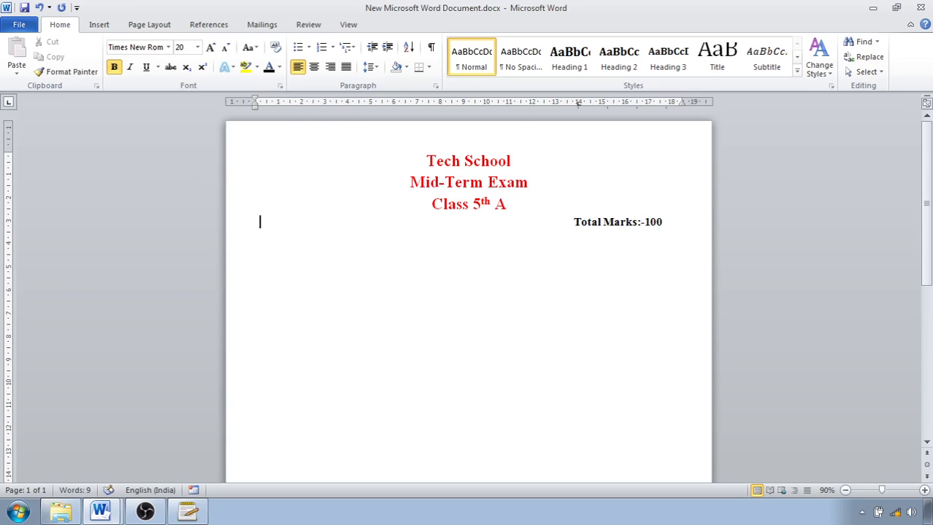
type("duration")
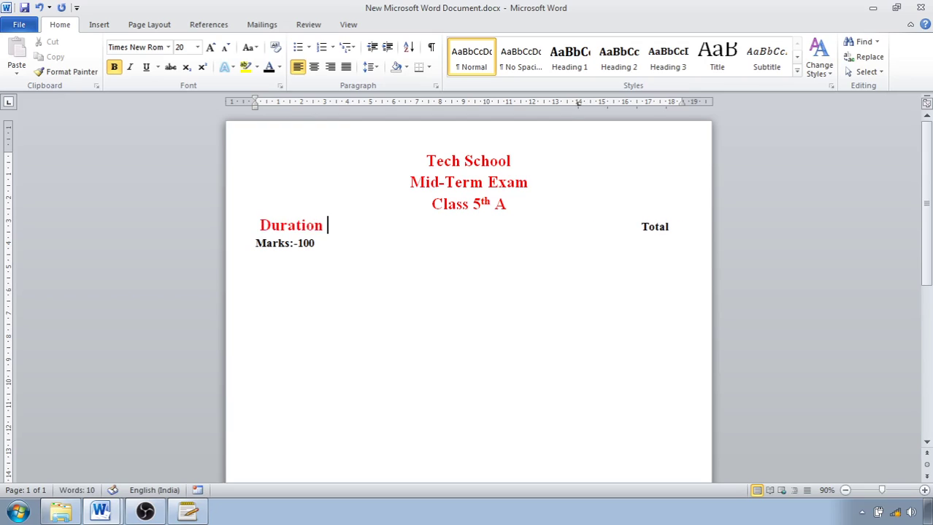
type(" :-2hr")
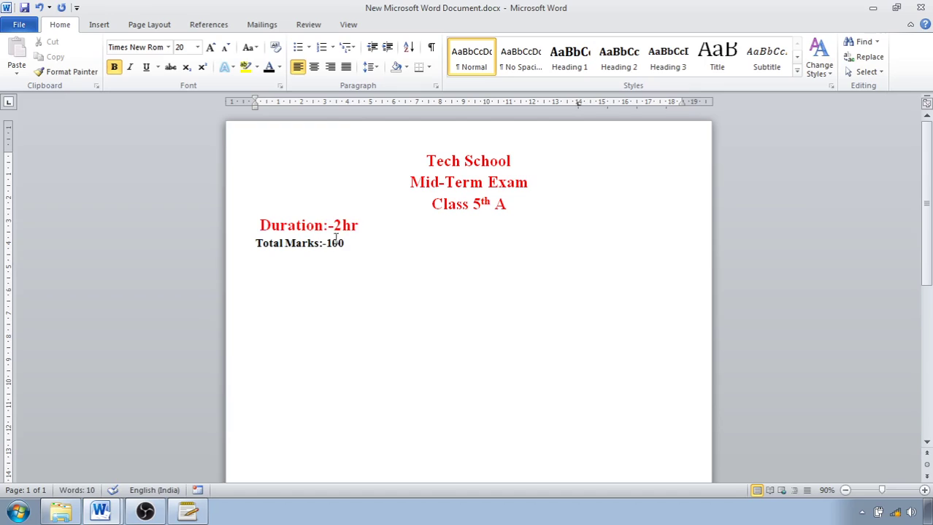
Shrink the Duration:-2hr line by two sizes and make it black
triple_click(356, 226)
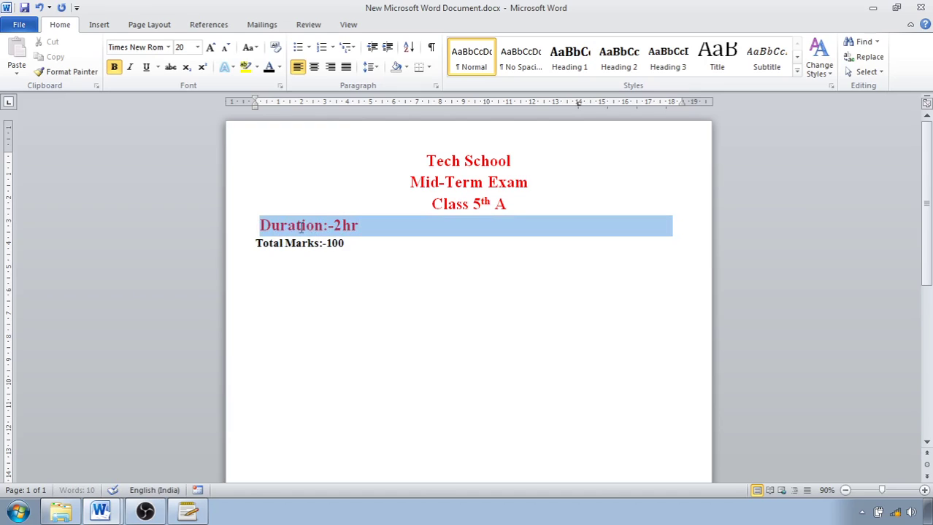
left_click(226, 48)
left_click(225, 47)
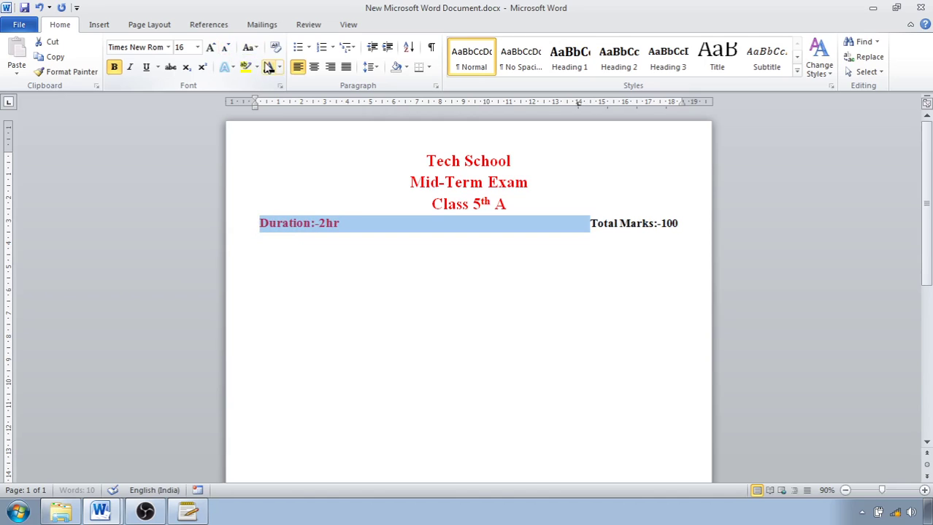
left_click(269, 66)
left_click(593, 230)
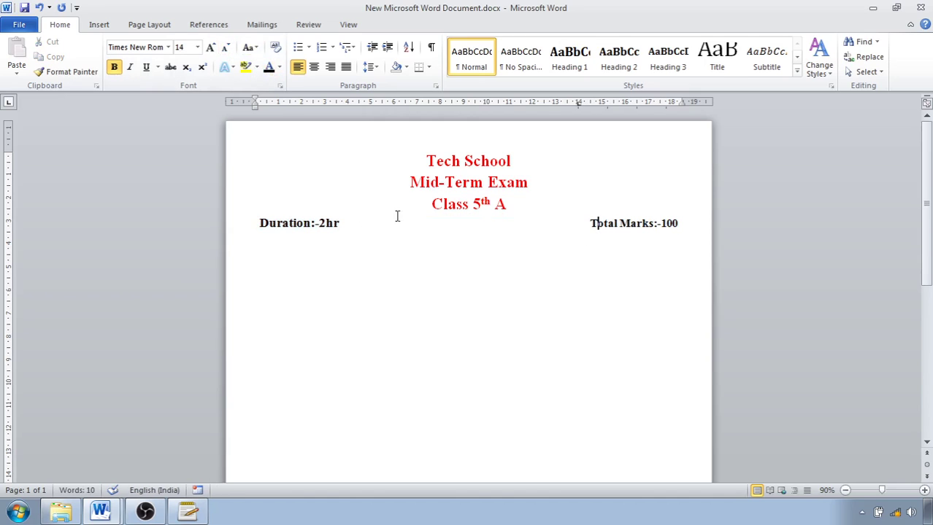
Draw a straight horizontal line under the Duration and Total Marks row
left_click(89, 28)
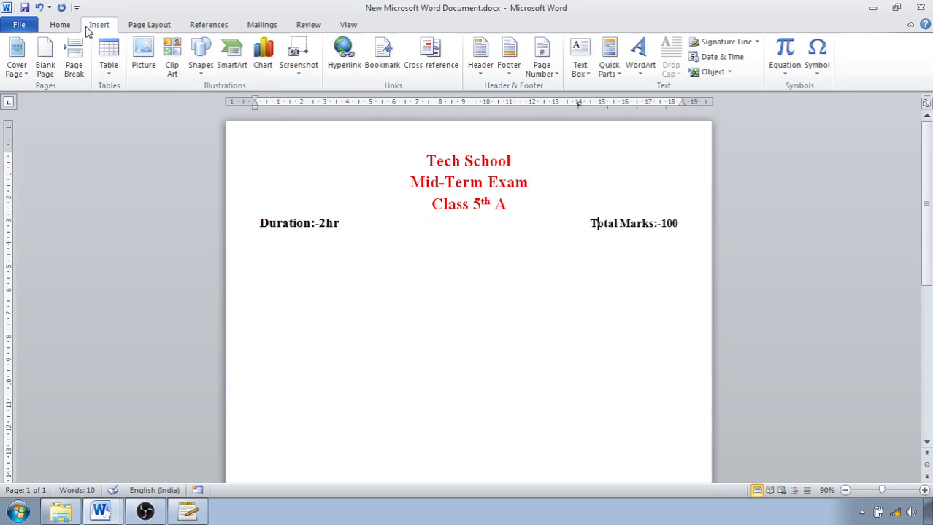
left_click(199, 67)
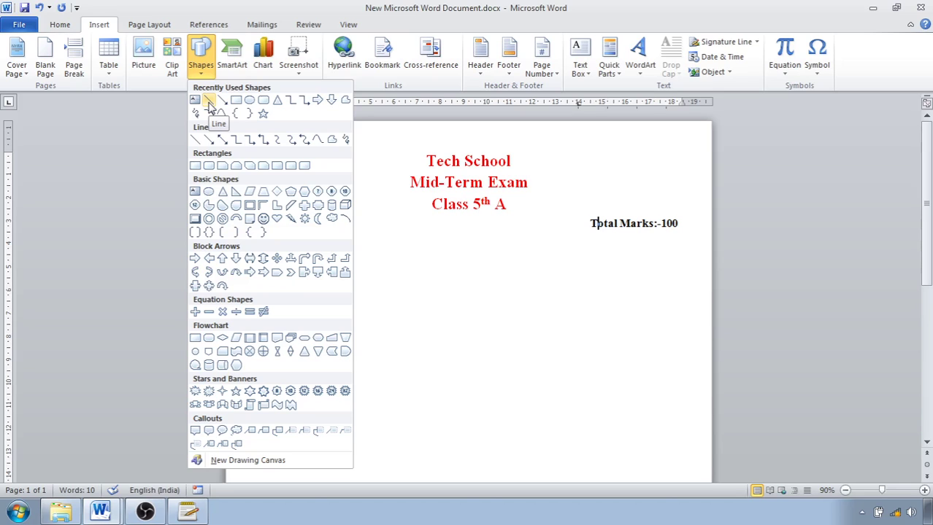
left_click(209, 103)
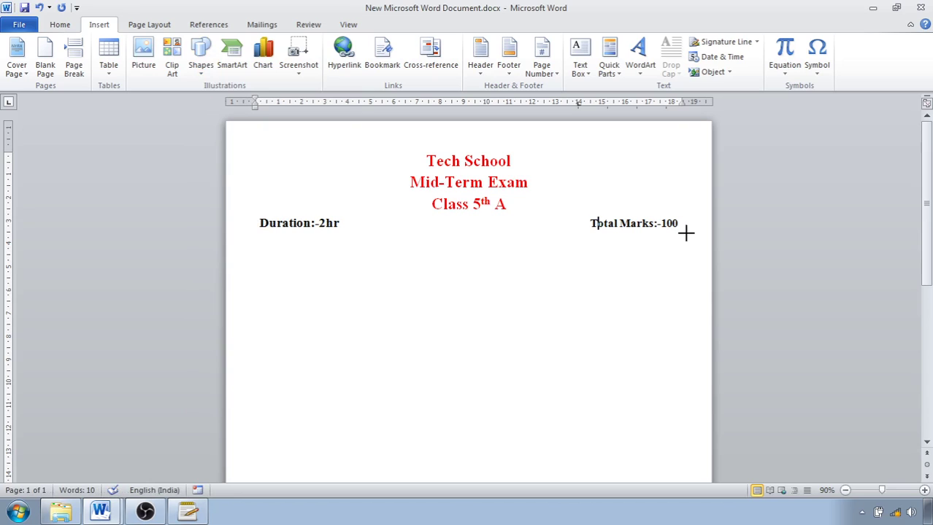
left_click_drag(690, 236, 235, 238)
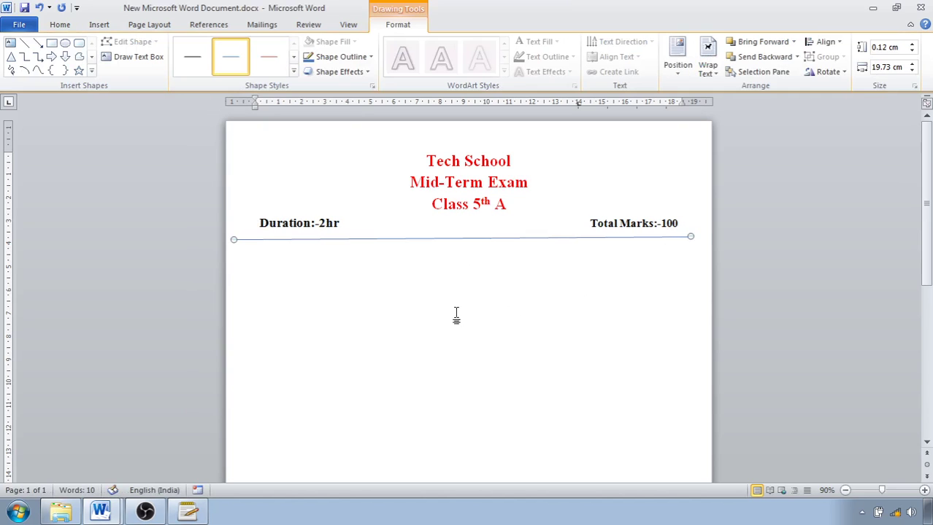
left_click(374, 319)
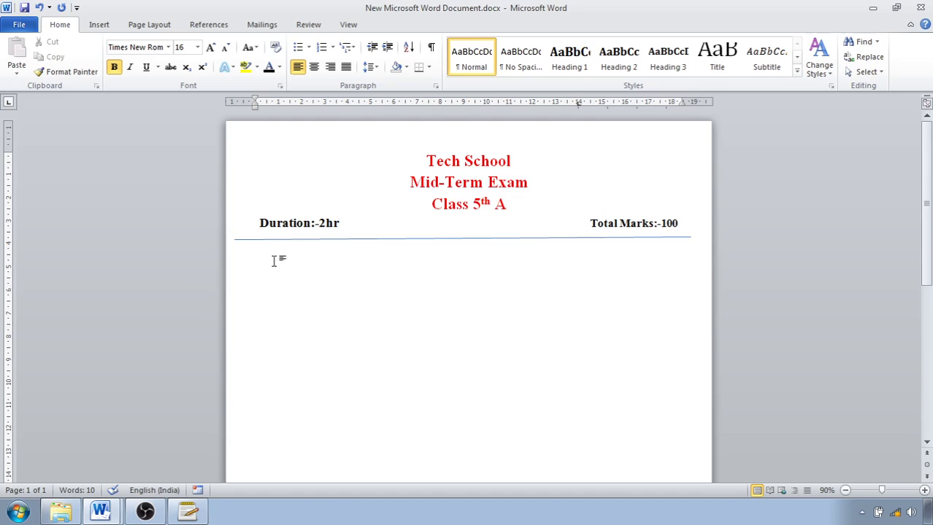
left_click(266, 240)
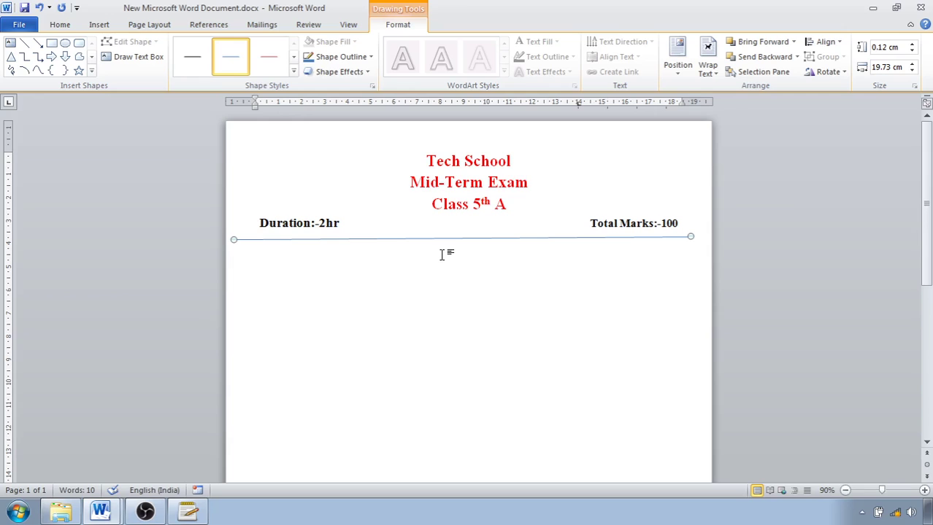
Nudge the line into position, trim its left end, and apply a thick black style
key("ctrl+Down")
key("ctrl+Down")
key("ctrl+Down")
key("ctrl+Down")
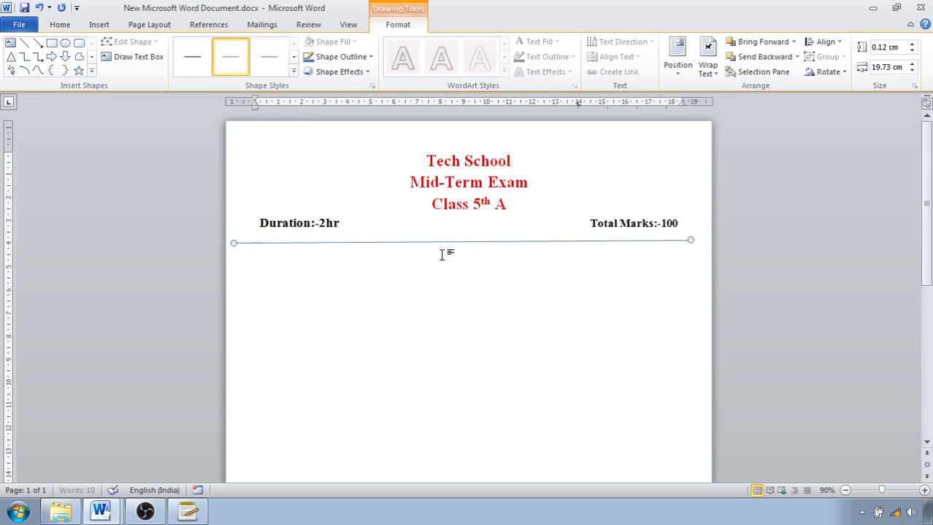
key("ctrl+Down")
key("ctrl+Down")
key("ctrl+Down")
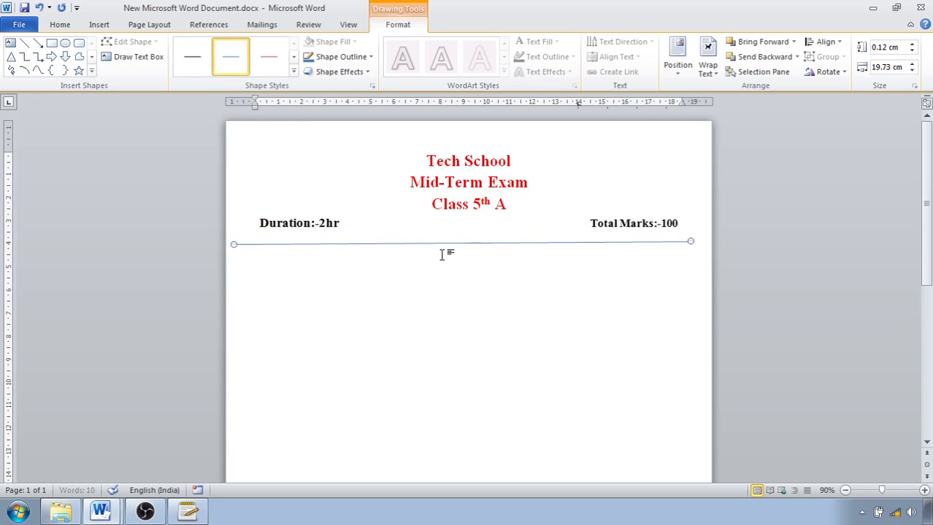
key("ctrl+Up")
key("ctrl+Up")
key("ctrl+Up")
key("ctrl+Up")
key("ctrl+Up")
key("ctrl+Up")
key("ctrl+Up")
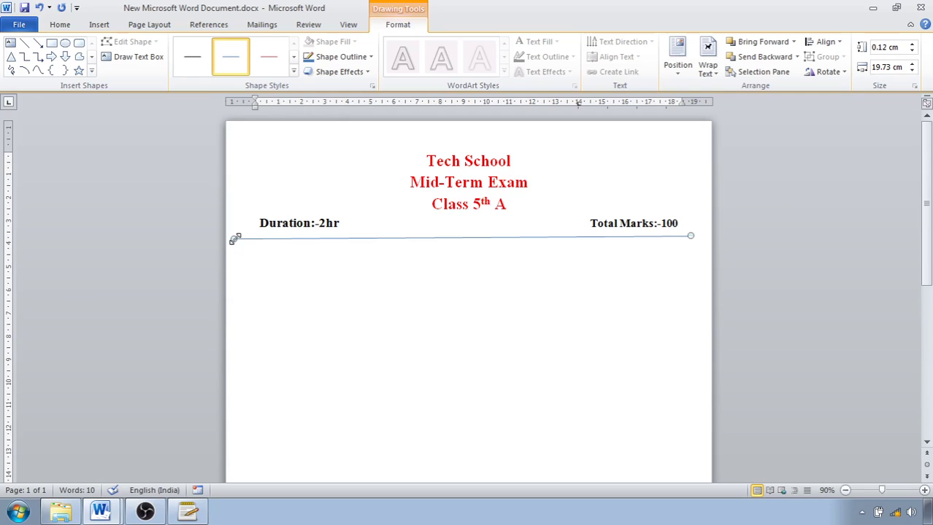
left_click_drag(233, 237, 253, 235)
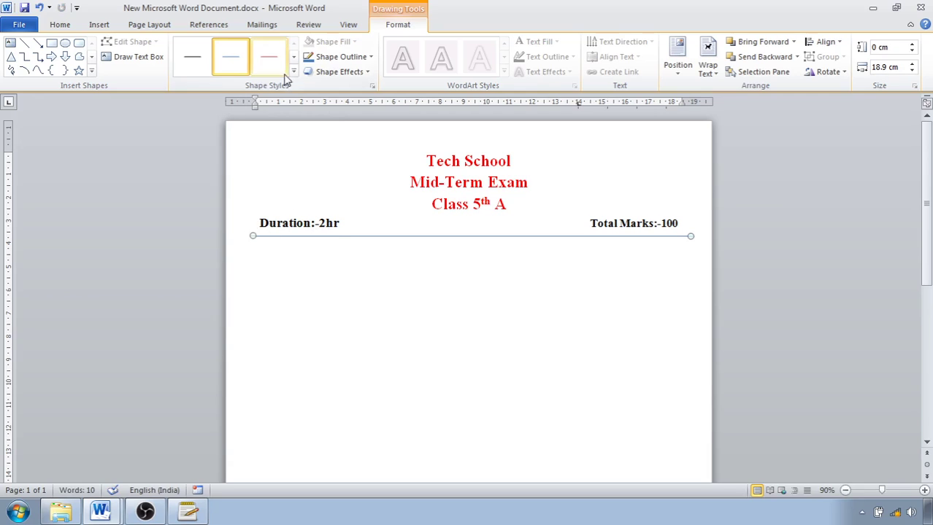
left_click(293, 71)
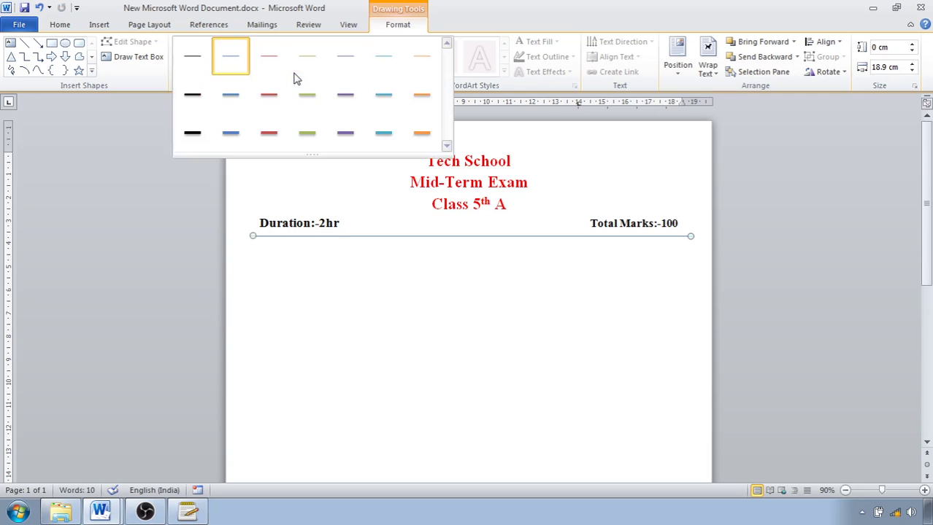
left_click(202, 100)
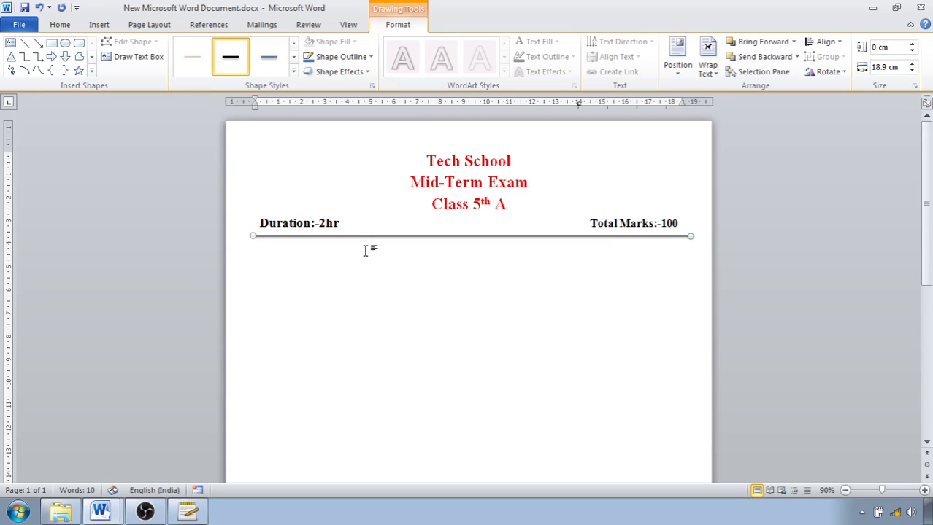
Type the label 'Instruction:-' on the line below the rule
left_click(273, 265)
left_click(274, 265)
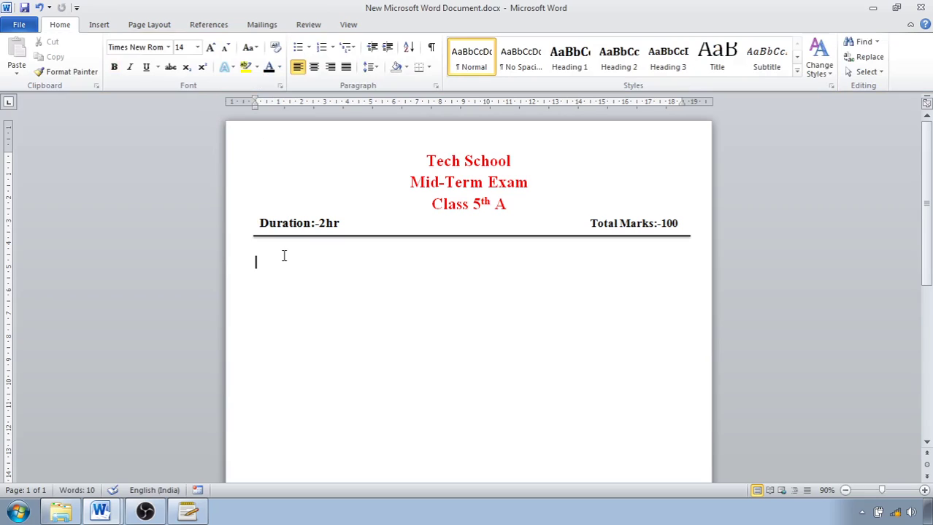
type("instrutr")
key("BackSpace")
type("ct")
type("n:-")
Draw a text box beside the Instruction:- label
left_click(108, 26)
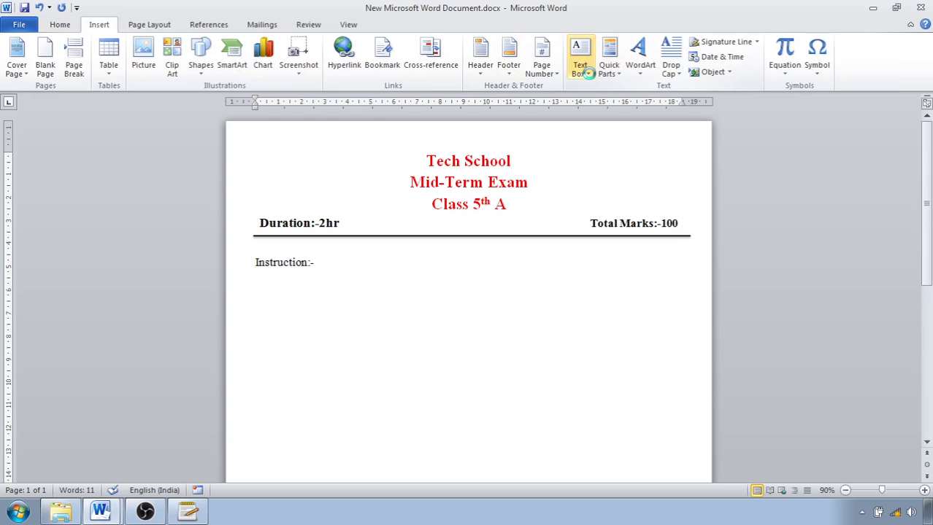
left_click(588, 74)
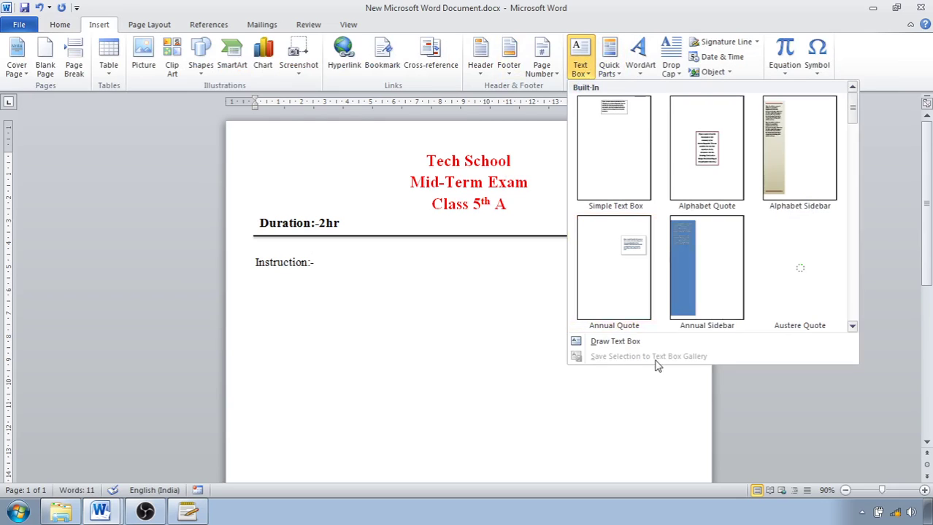
left_click(615, 341)
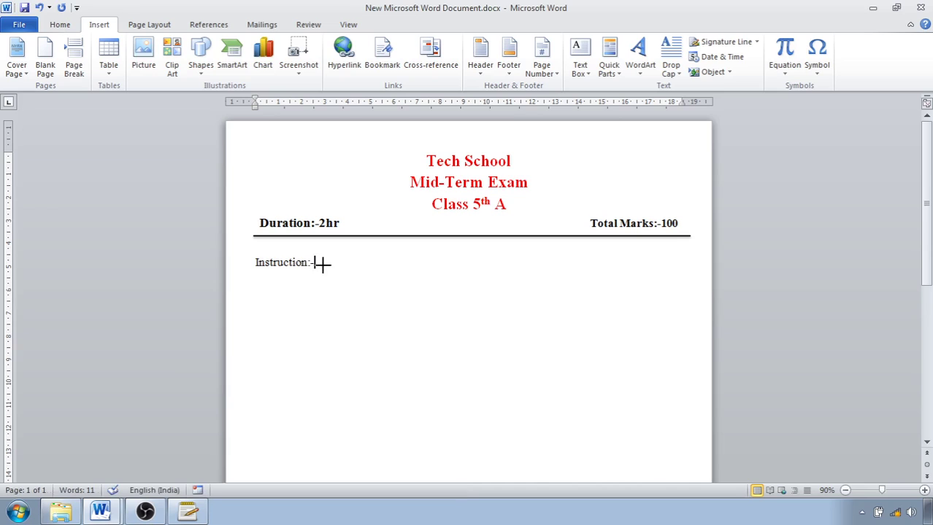
left_click_drag(660, 340, 322, 254)
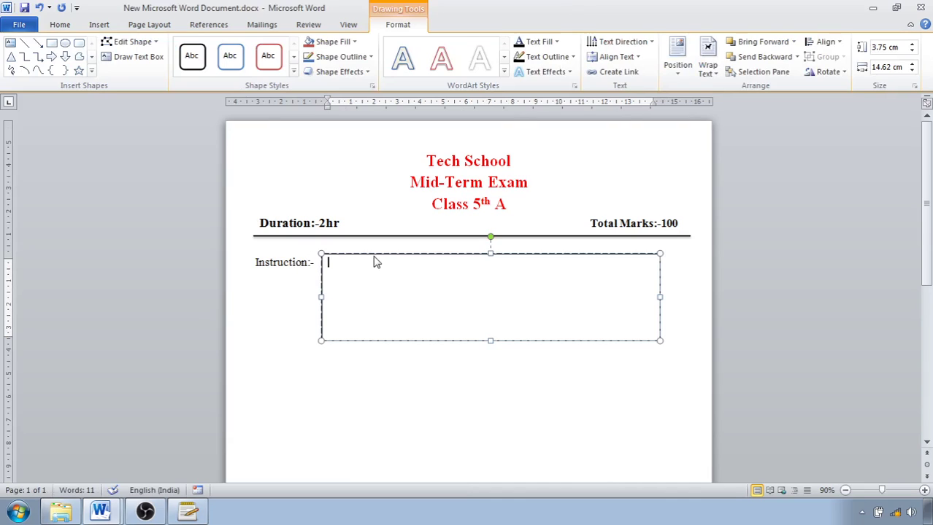
Add the bullet 'Attempt all Question' in the box, followed by an empty bullet
left_click(61, 24)
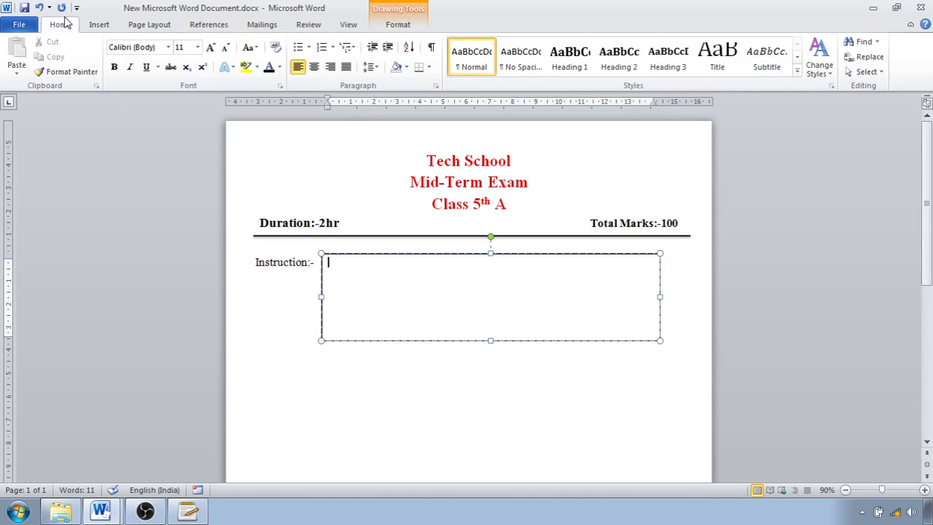
left_click(298, 48)
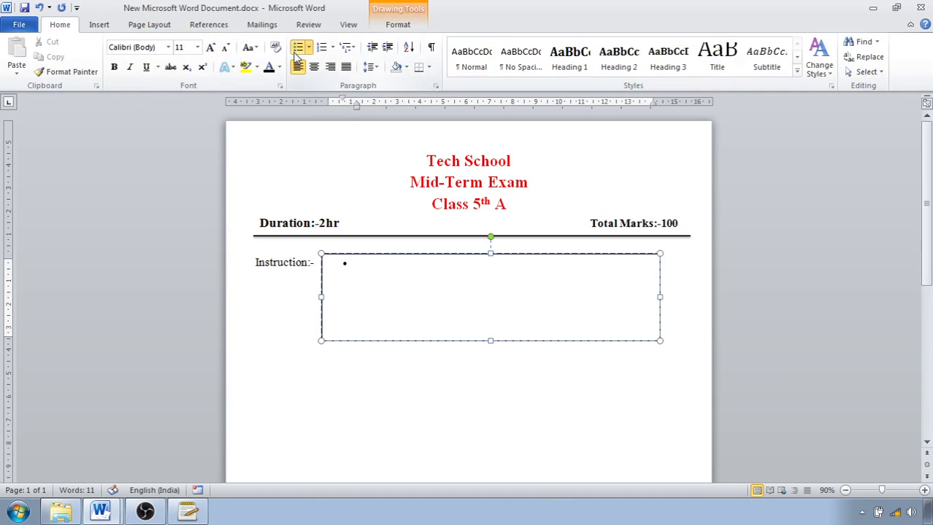
type("Attempt all QAuestion")
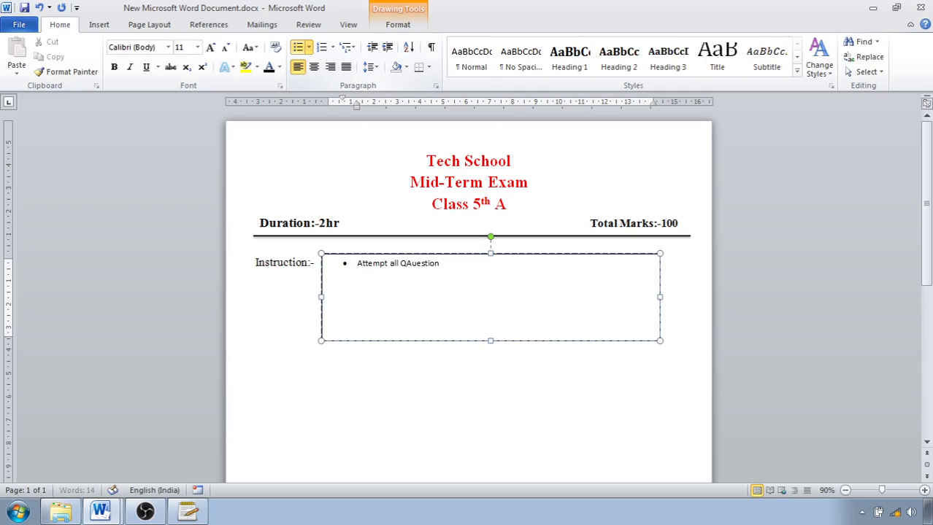
left_click(413, 263)
key("BackSpace")
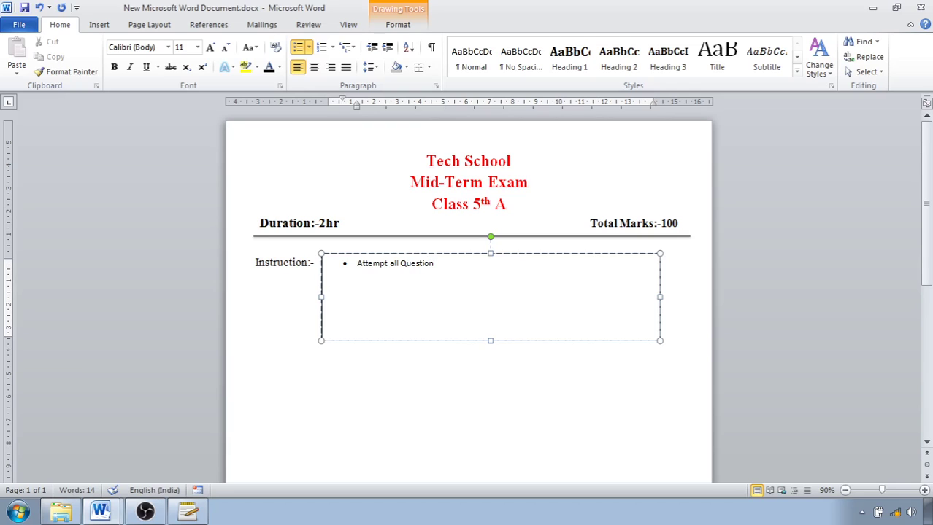
left_click(434, 263)
key("Return")
key("Return")
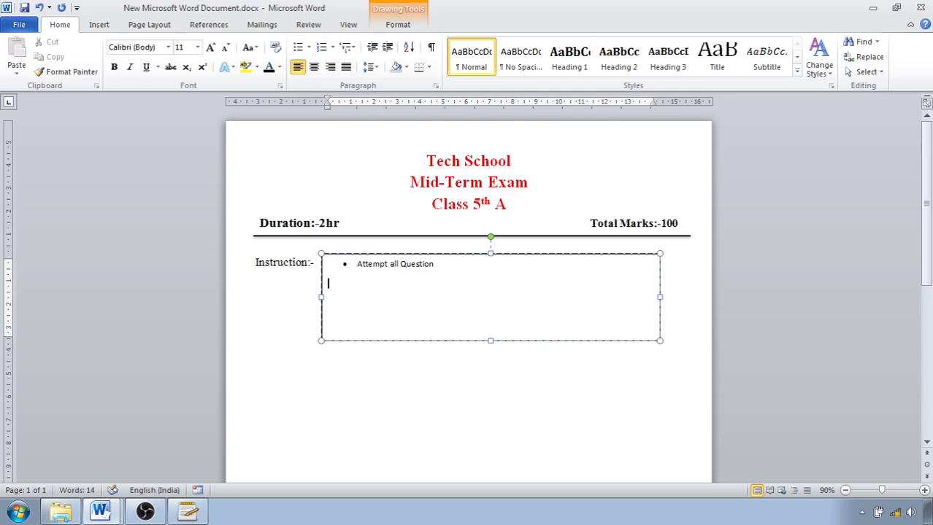
key("BackSpace")
key("Return")
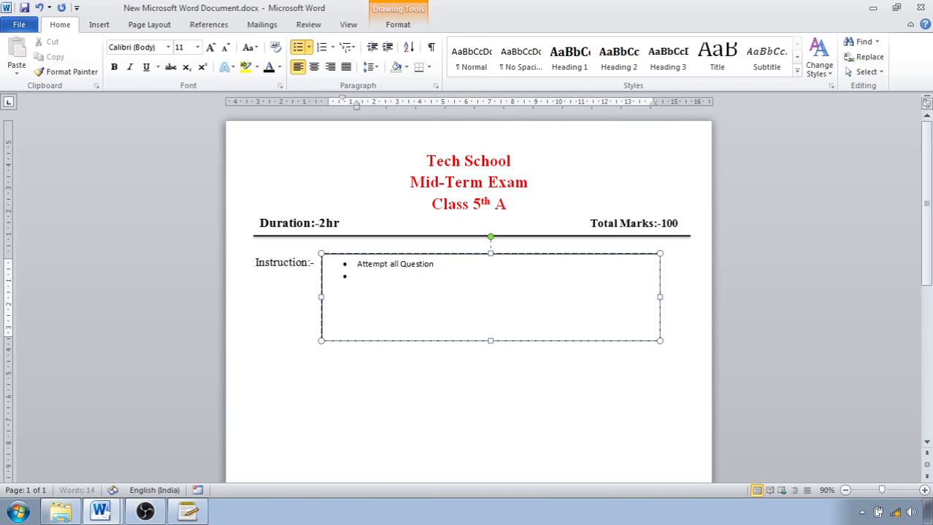
left_click(260, 383)
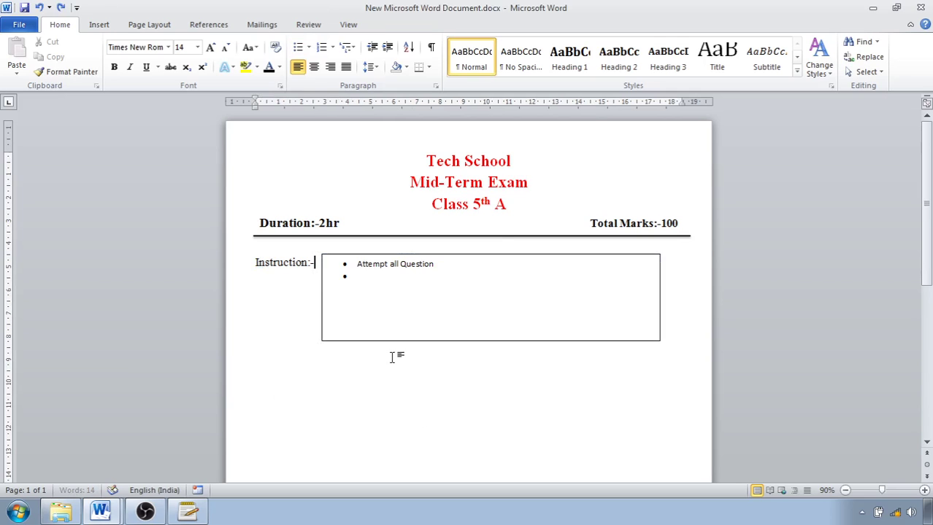
Type 'Sec A' below the box, centred, enlarged two sizes and bold
scroll(403, 354, "down", 1)
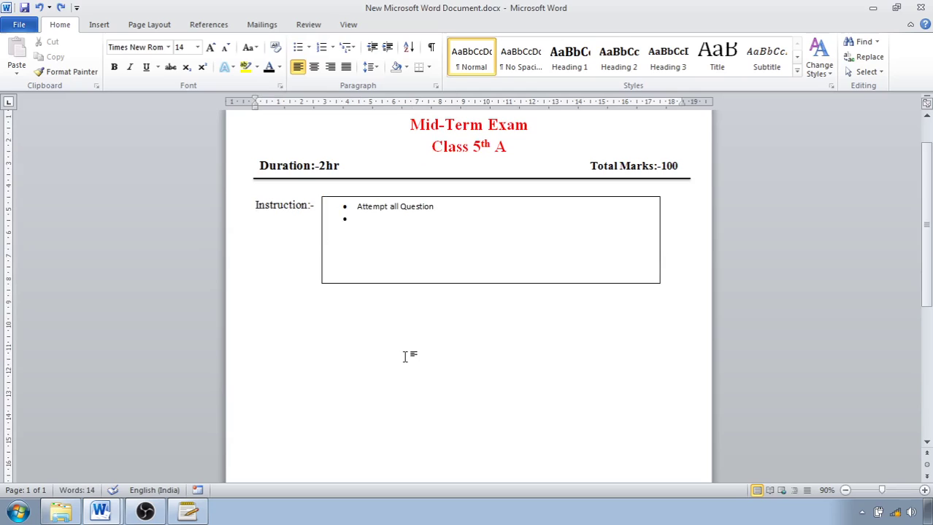
double_click(399, 316)
type("Sec A")
left_click_drag(390, 297, 428, 300)
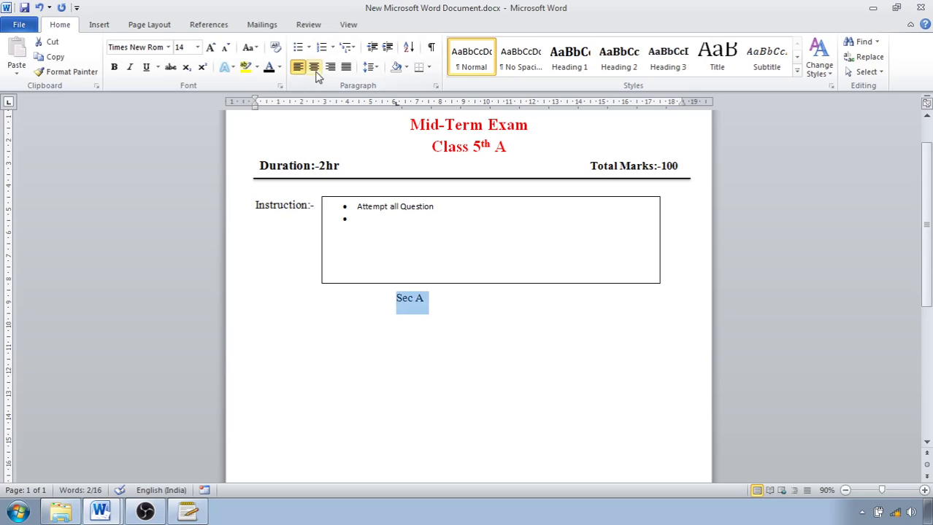
left_click(314, 66)
left_click(211, 47)
left_click(210, 47)
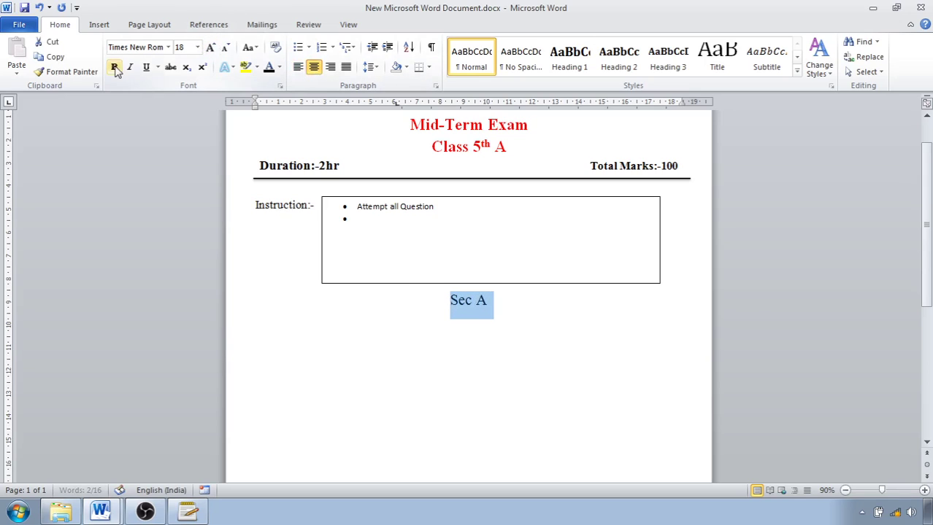
left_click(114, 66)
left_click(487, 302)
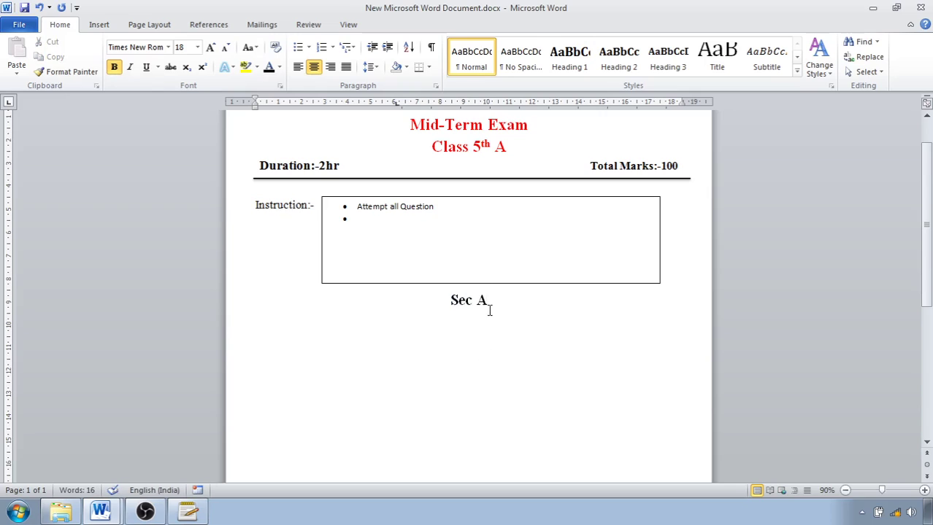
key("shift+End")
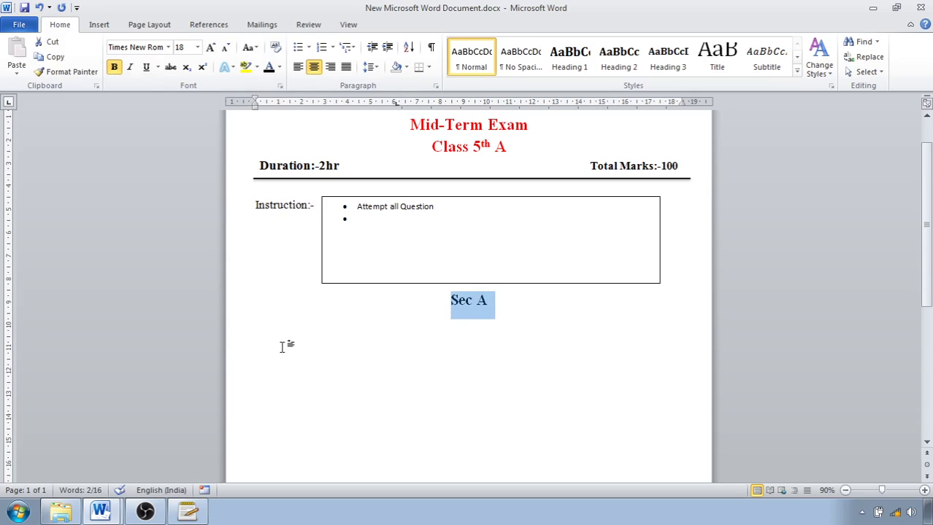
Start a new left-aligned line beneath the Sec A heading
scroll(285, 347, "down", 1)
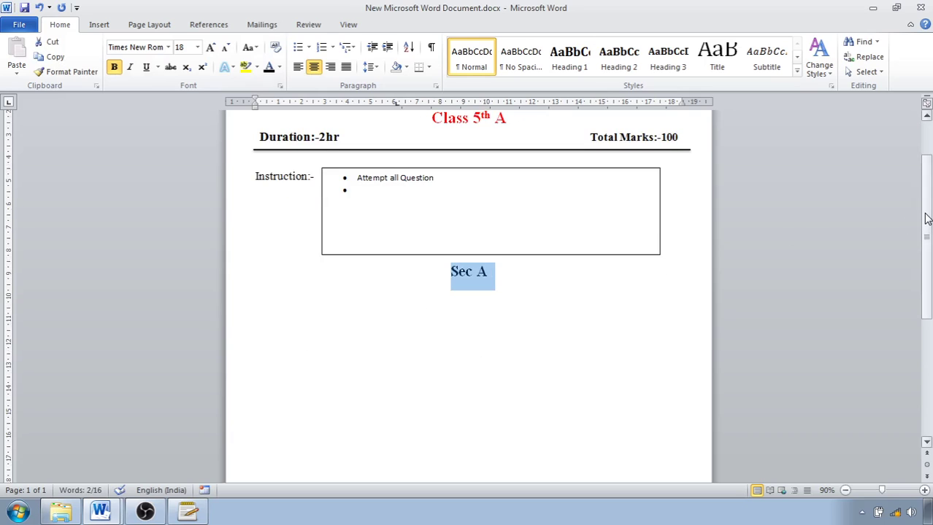
left_click_drag(925, 227, 927, 239)
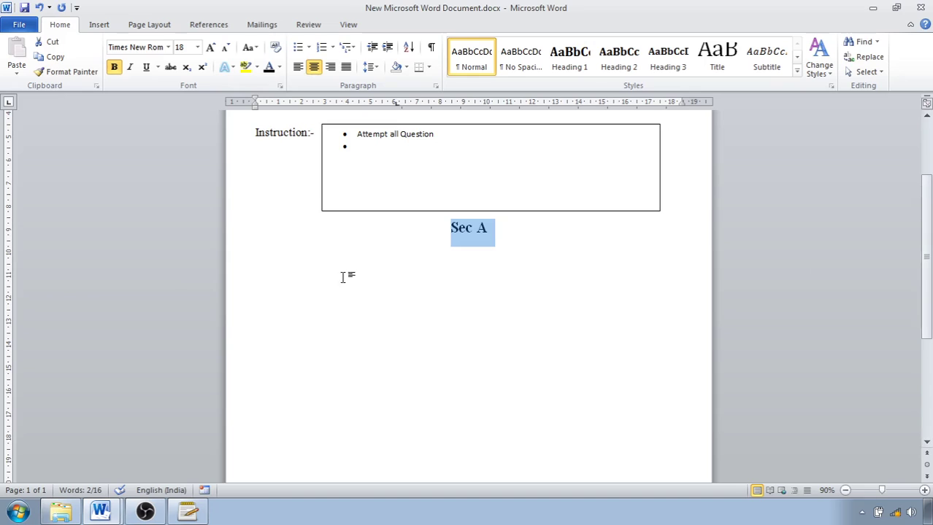
key("Left")
double_click(259, 275)
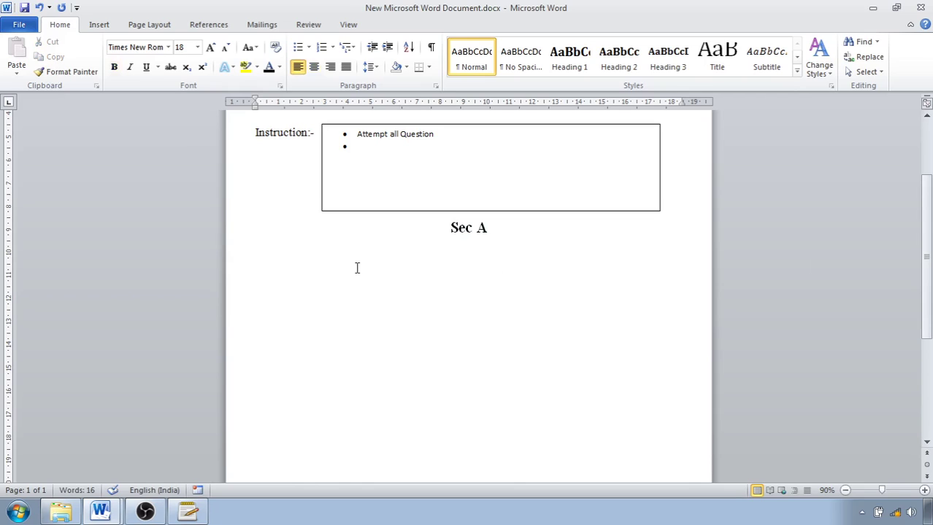
Type 'Q.1 . Question' and start a new line below it
type("Q.1 . Quest")
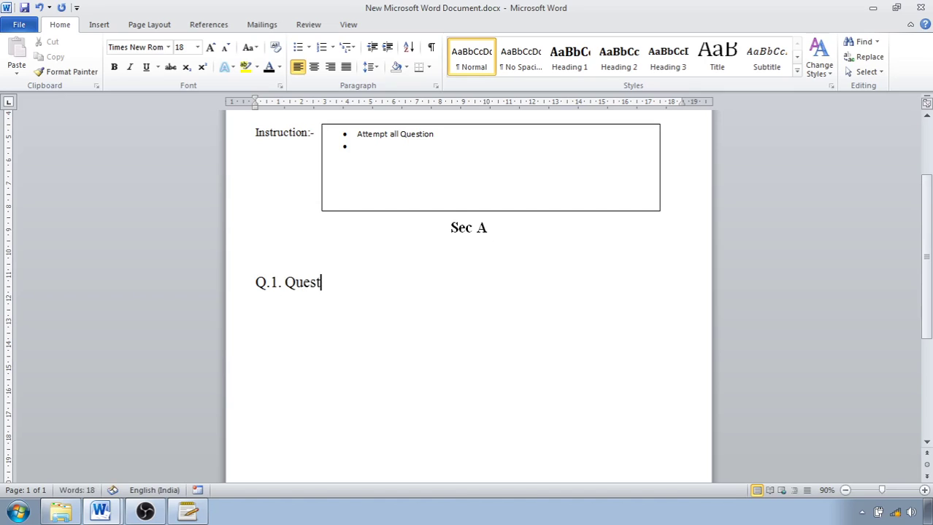
type("ion")
left_click_drag(284, 284, 344, 283)
left_click(318, 310)
left_click(353, 285)
key("Return")
Insert a one-row, eight-column table
left_click(99, 25)
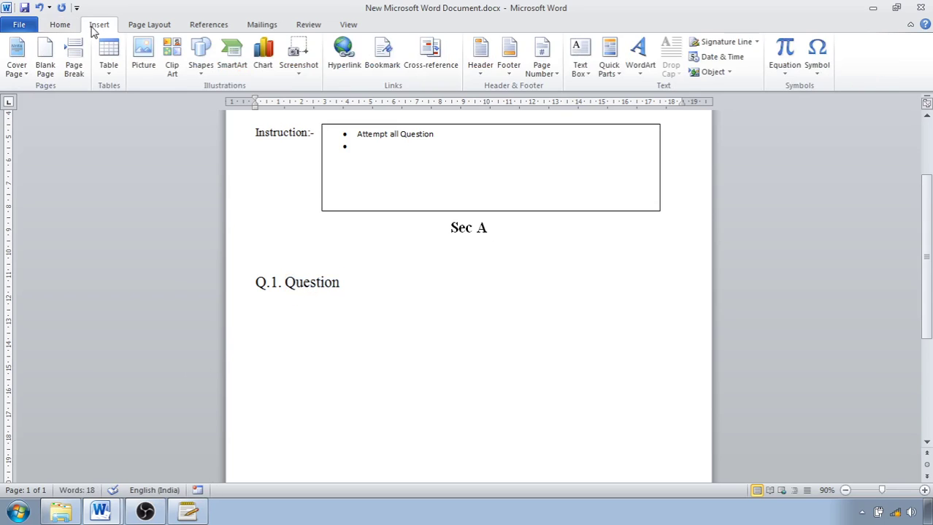
left_click(108, 73)
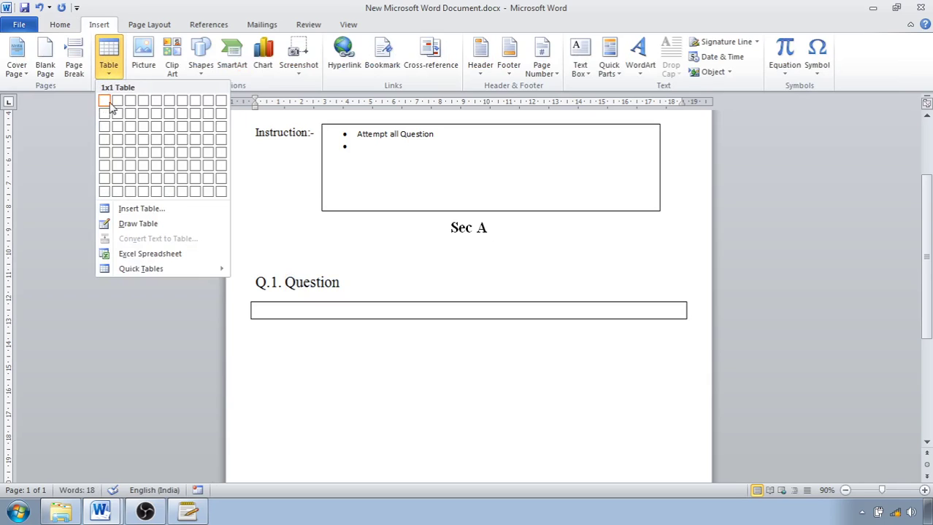
left_click(194, 101)
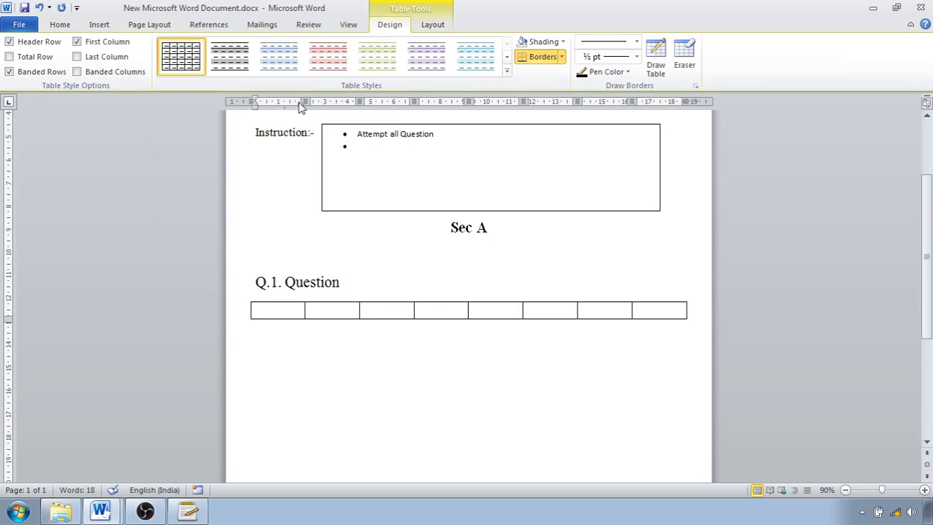
Set the Q.1 table row height to 0.9 cm, narrow the first column to 0.9 cm, and label it A
left_click(437, 32)
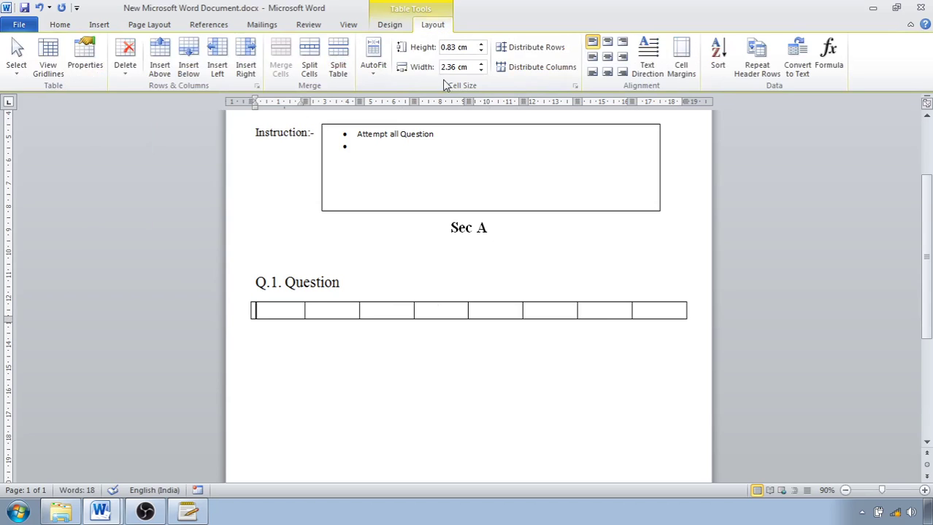
left_click(461, 46)
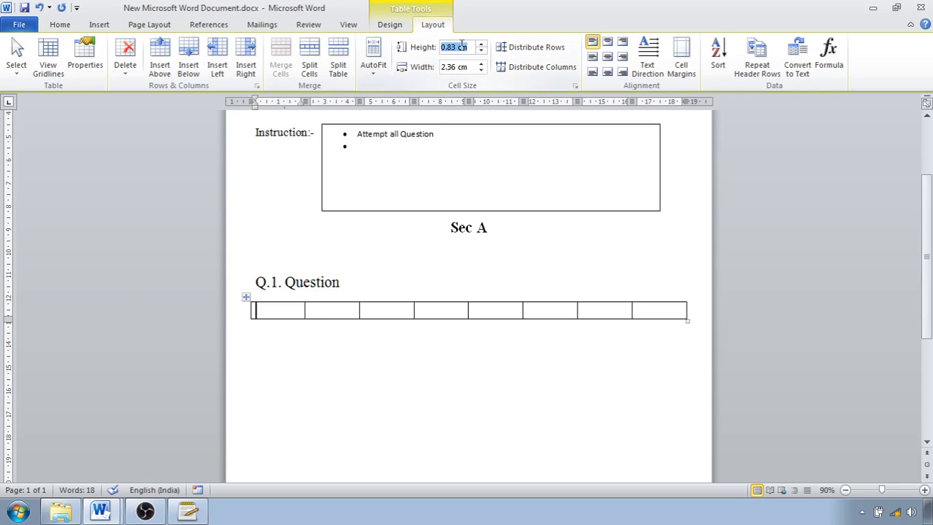
type("0.9")
left_click(460, 67)
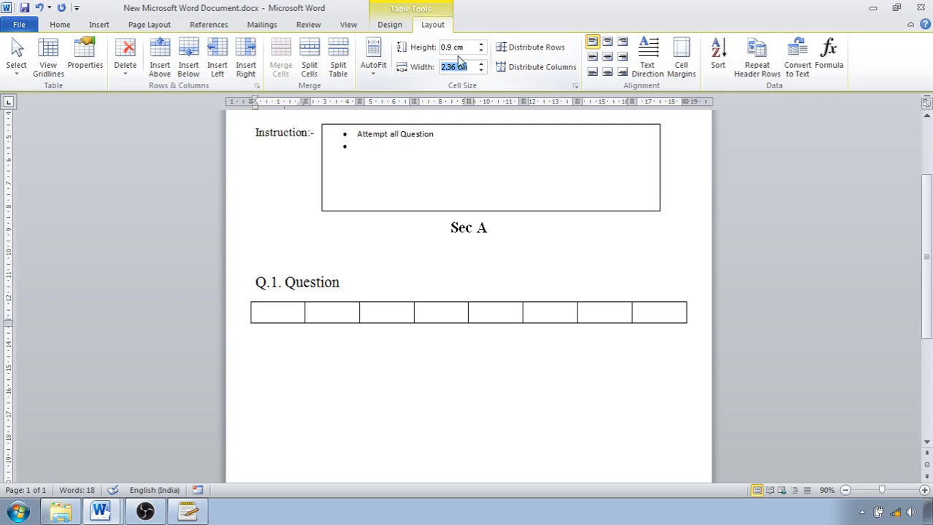
type("0.9")
key("Return")
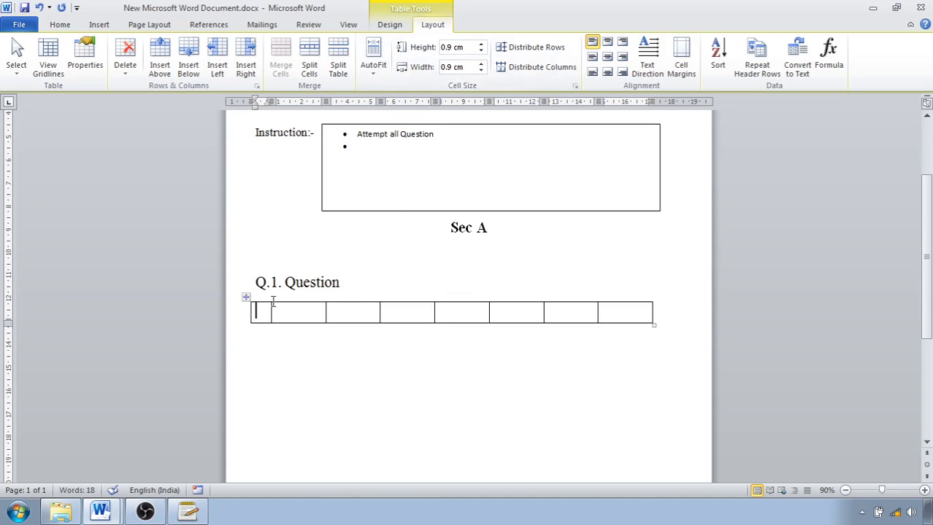
type("A")
Narrow the third column to 0.9 cm and label it B
left_click(346, 314)
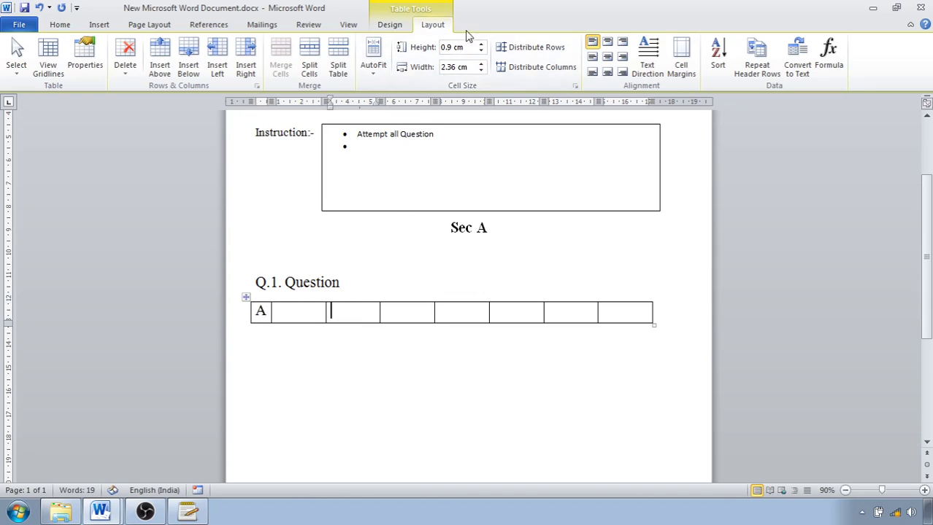
left_click(462, 66)
type("0.9m")
key("Escape")
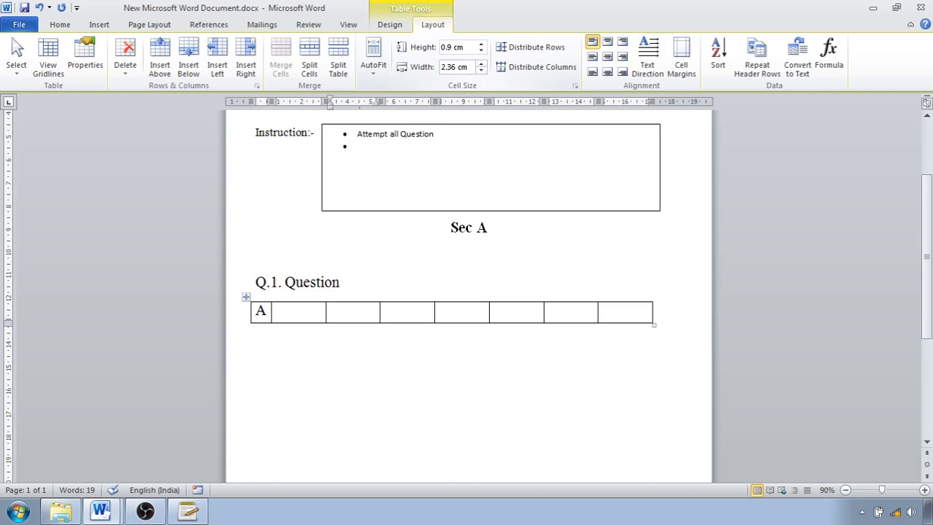
left_click(460, 67)
type("0.9")
key("Return")
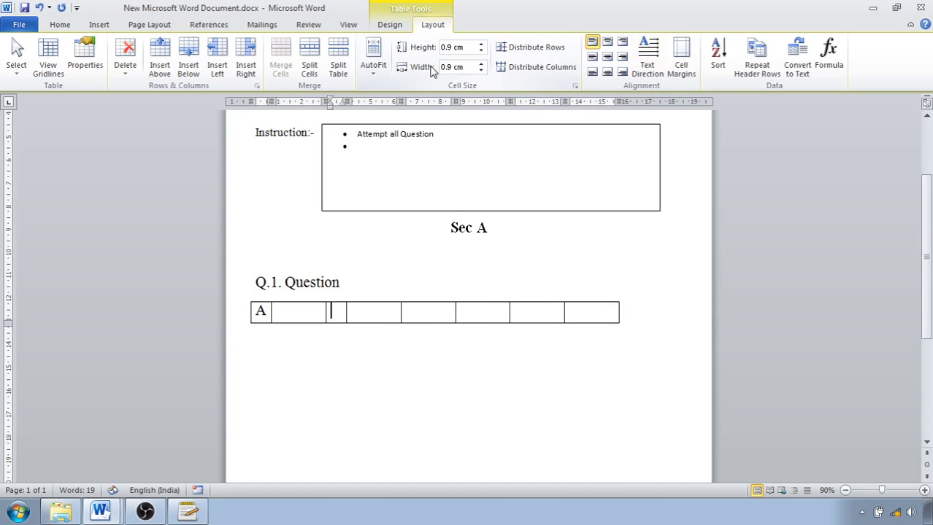
type("b")
key("BackSpace")
type("B")
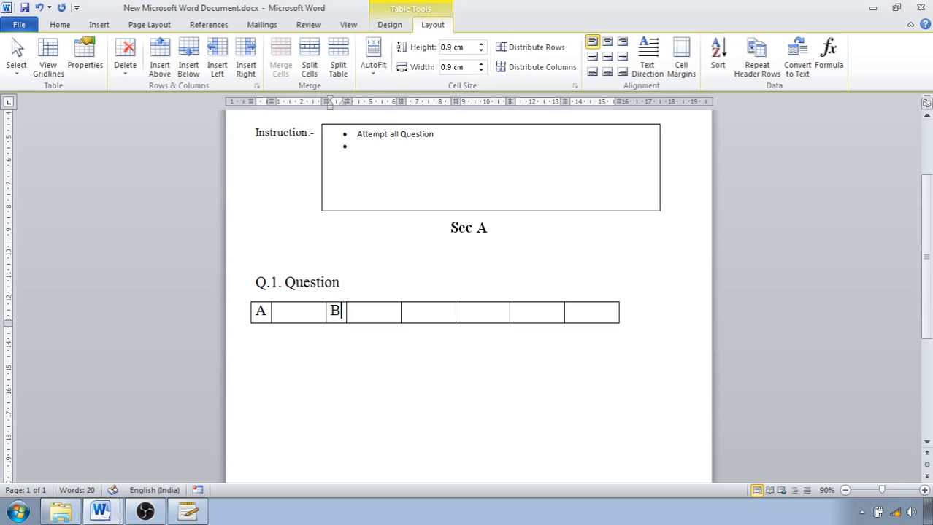
Narrow the fifth and seventh columns to 0.9 cm and label them C and D
left_click(413, 310)
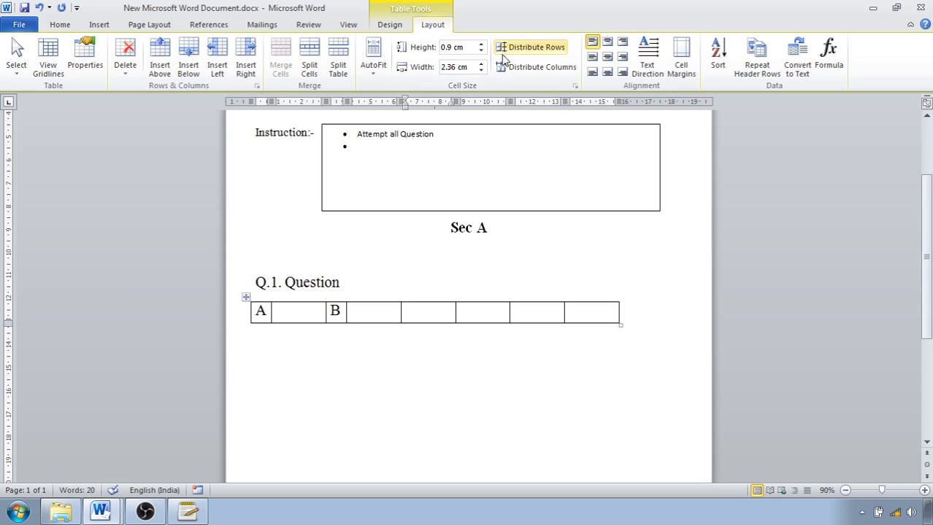
left_click(467, 67)
type("0")
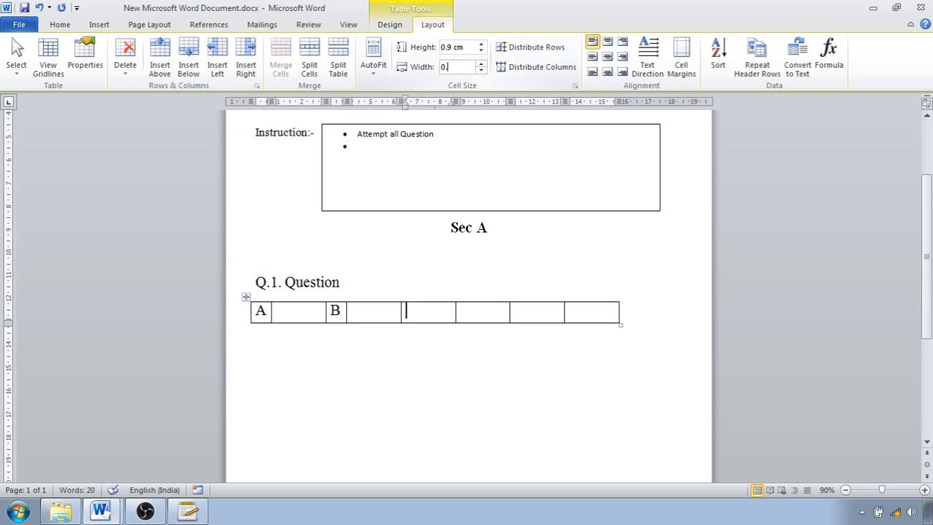
type(".9")
key("Return")
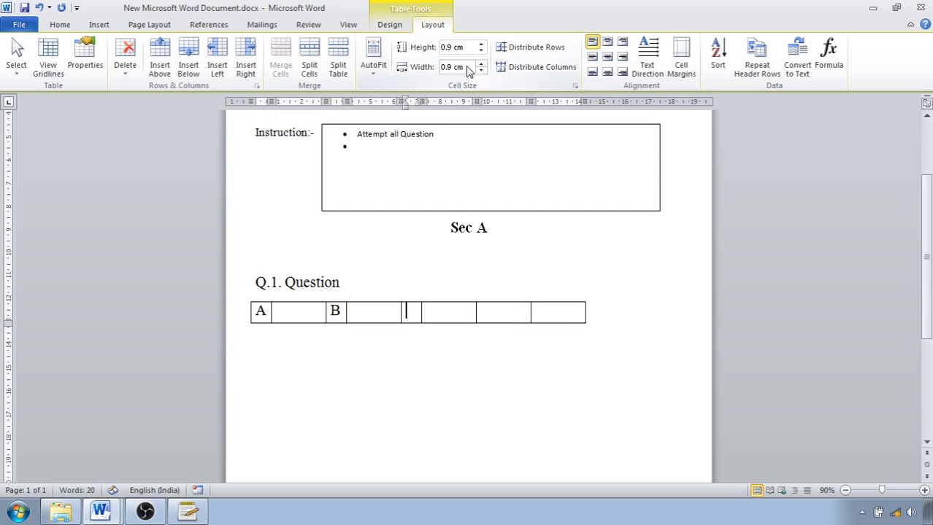
left_click(505, 315)
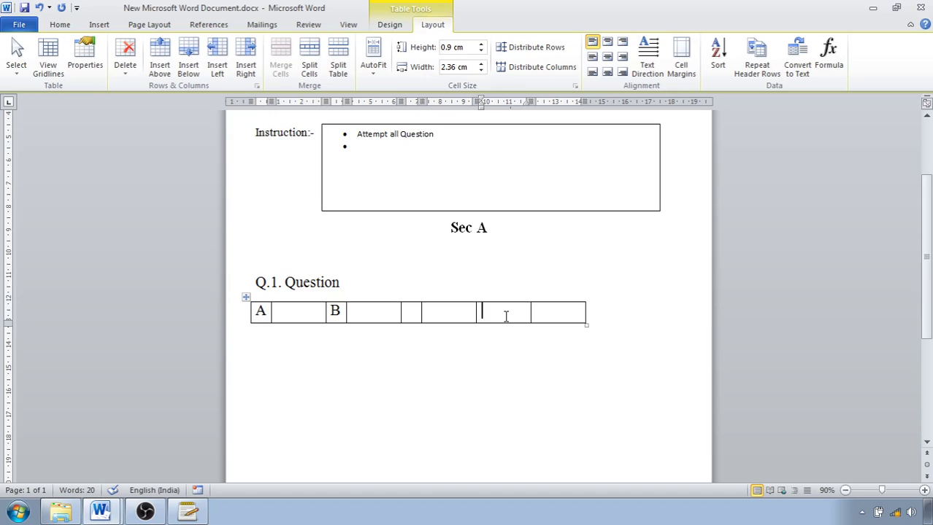
left_click(453, 65)
type("0.9")
key("Return")
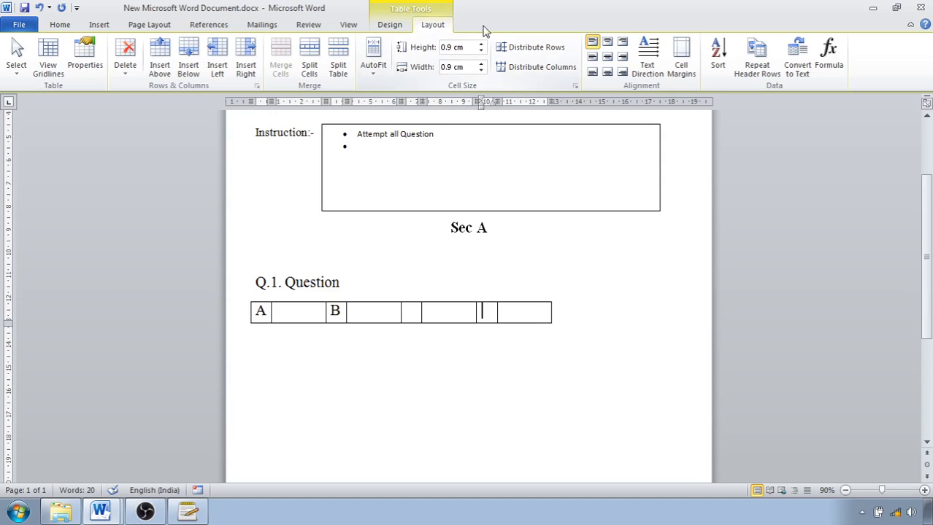
left_click(417, 312)
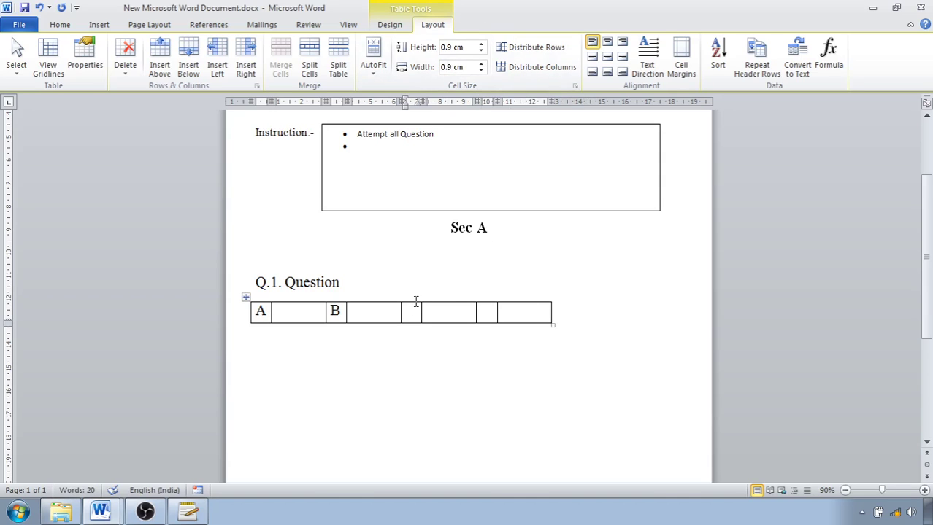
type("C")
left_click(492, 316)
type("D")
Widen the answer columns after A and B to 4 cm
left_click(313, 314)
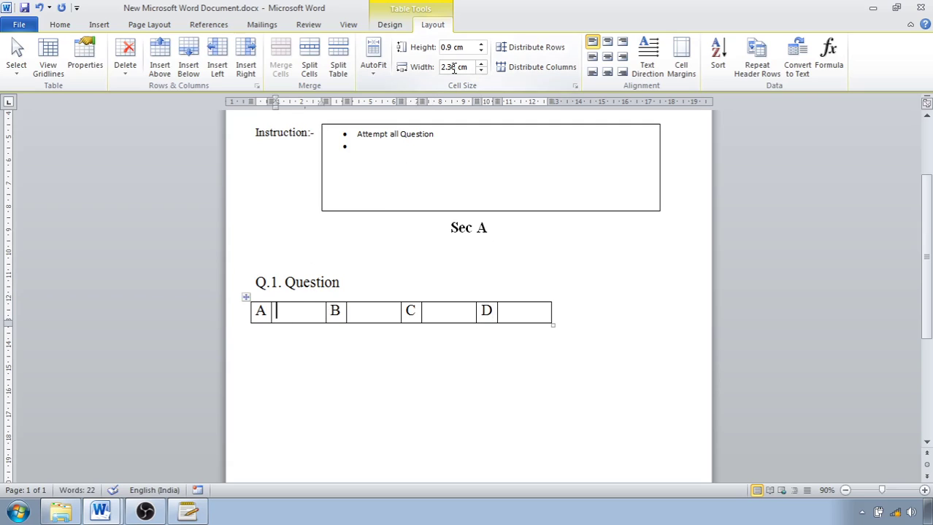
left_click(453, 68)
type("4")
key("Return")
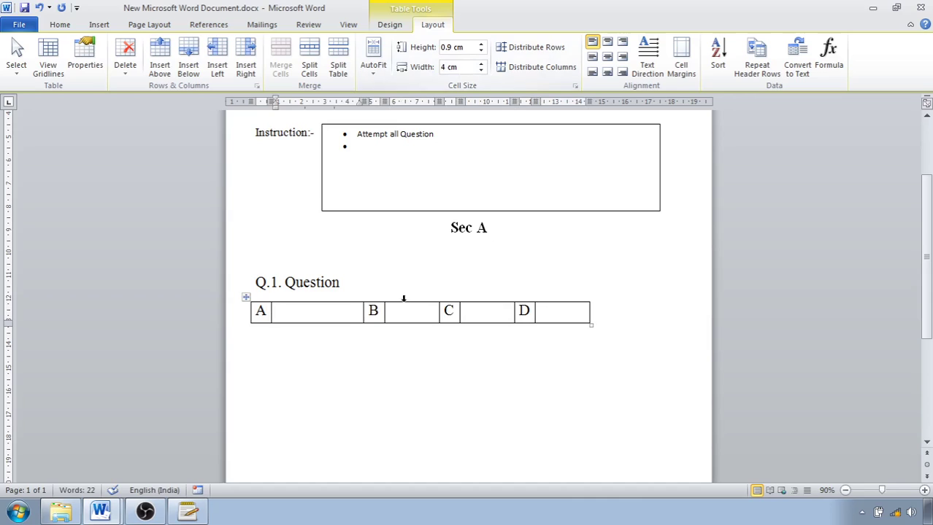
left_click(406, 311)
left_click(453, 68)
type("4")
key("Return")
Widen the answer columns after C and D to 4 cm
left_click(526, 308)
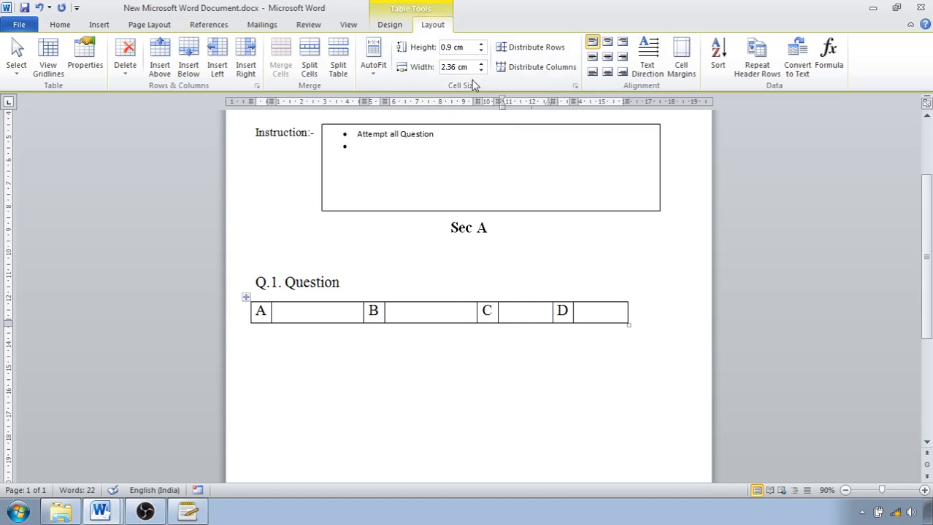
left_click(469, 71)
type("4")
key("Return")
left_click(621, 317)
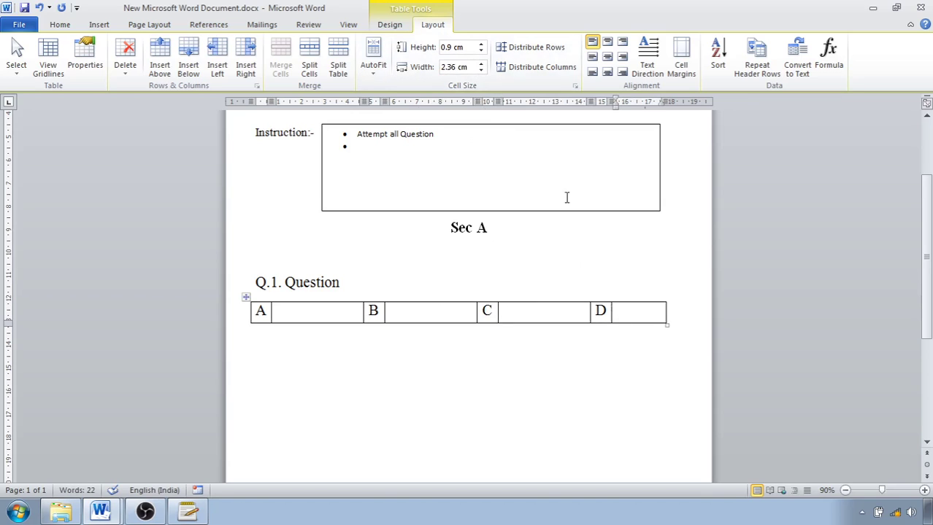
left_click(461, 68)
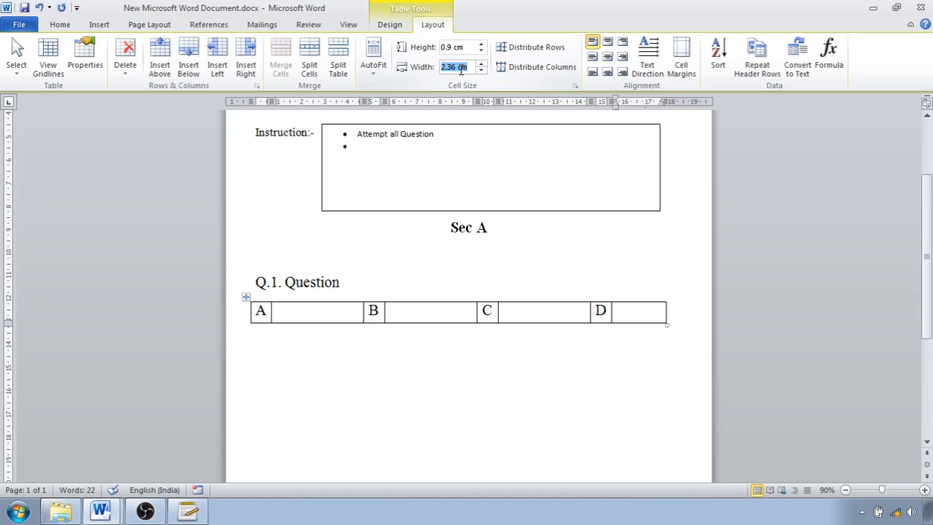
type("4")
key("Return")
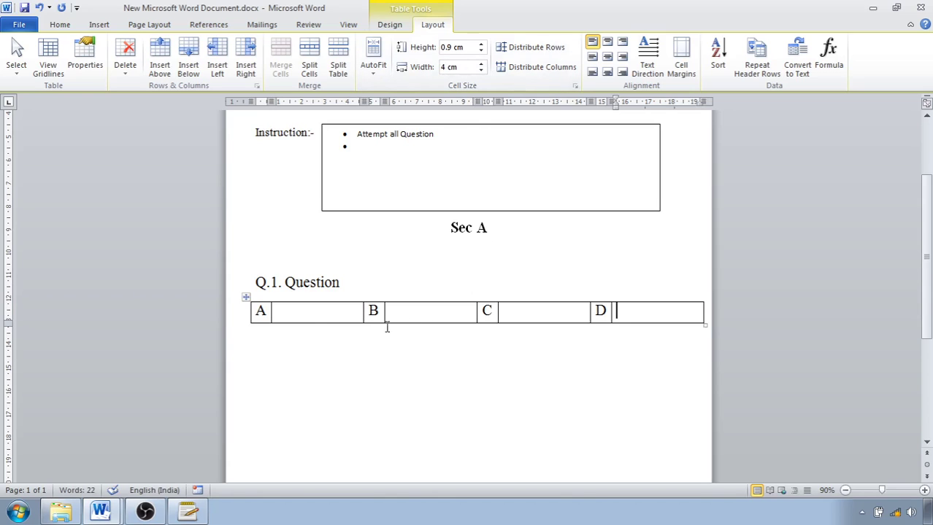
left_click(290, 315)
scroll(310, 367, "down", 1)
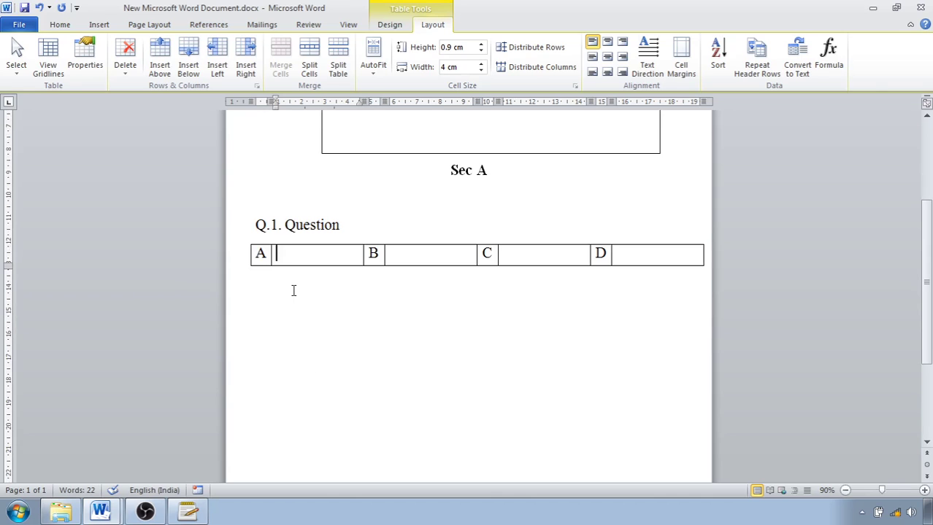
left_click(286, 315)
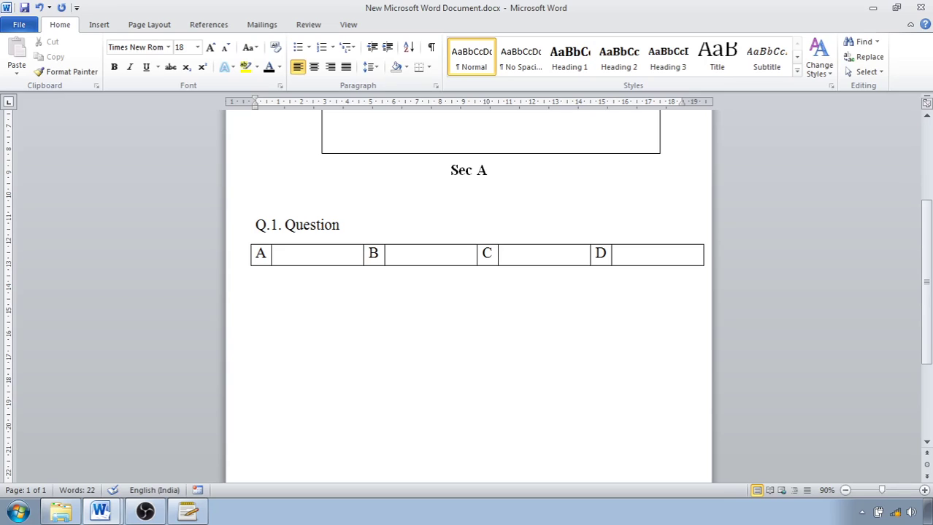
Type the heading 'Q.2 Question' below the Q.1 table
type("q.")
key("BackSpace")
key("BackSpace")
type("Q.")
type("qUEST")
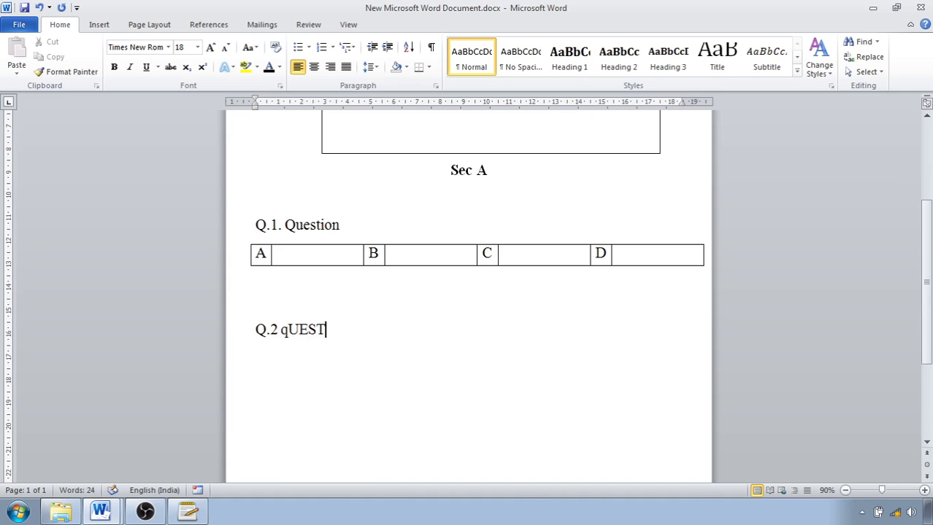
key("BackSpace")
key("BackSpace")
key("BackSpace")
key("BackSpace")
key("BackSpace")
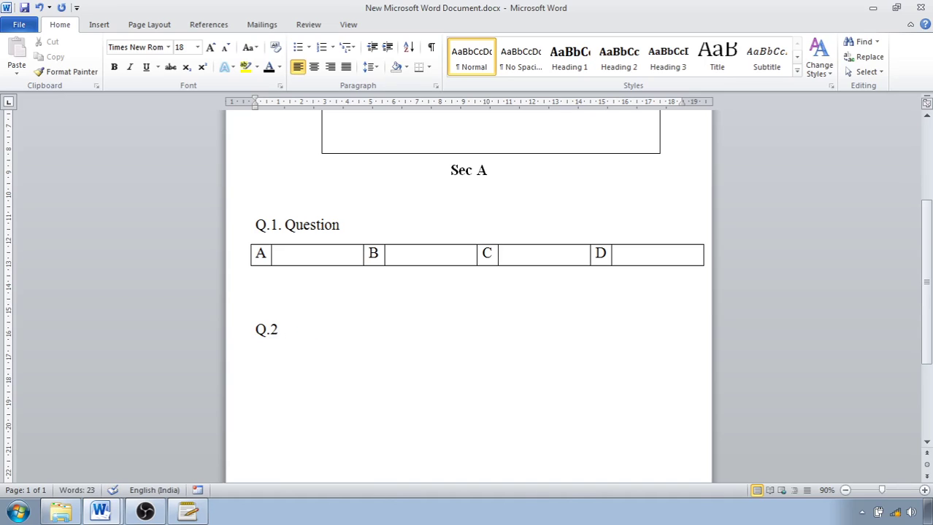
type("Quest")
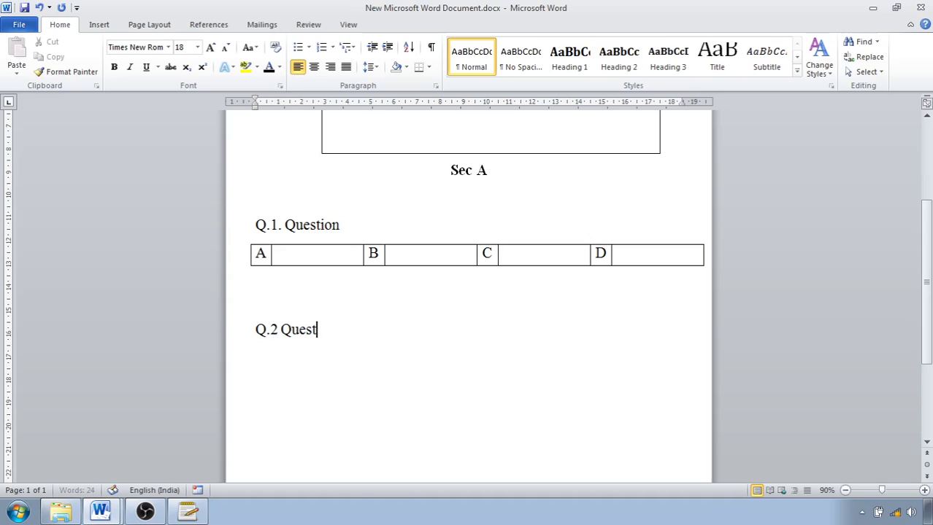
type("ion")
key("Return")
Add options a), b), c) and d) on one line, separated by tabs
type("a)")
key("Tab")
type("b)")
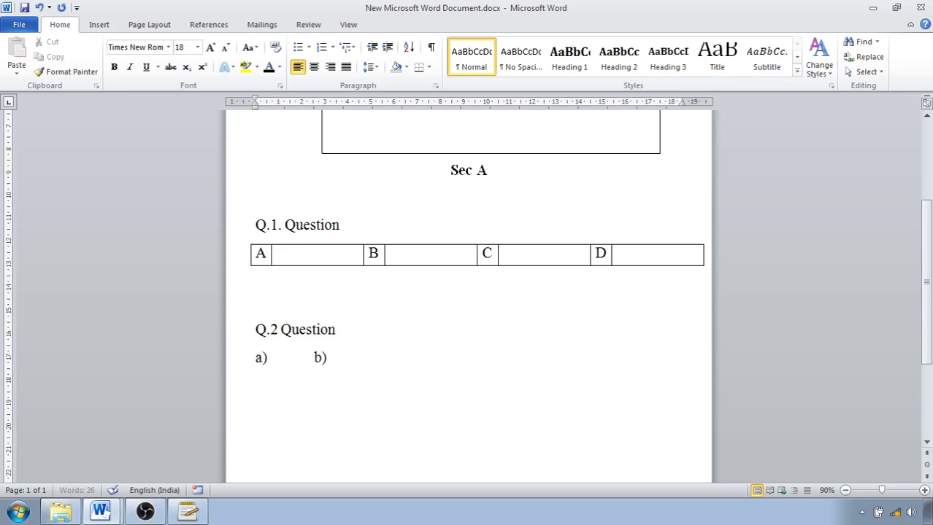
key("Tab")
key("Tab")
type("c)")
key("Tab")
key("Tab")
type("d)")
Split the options so b), c) and d) each start their own line
left_click_drag(254, 358, 458, 359)
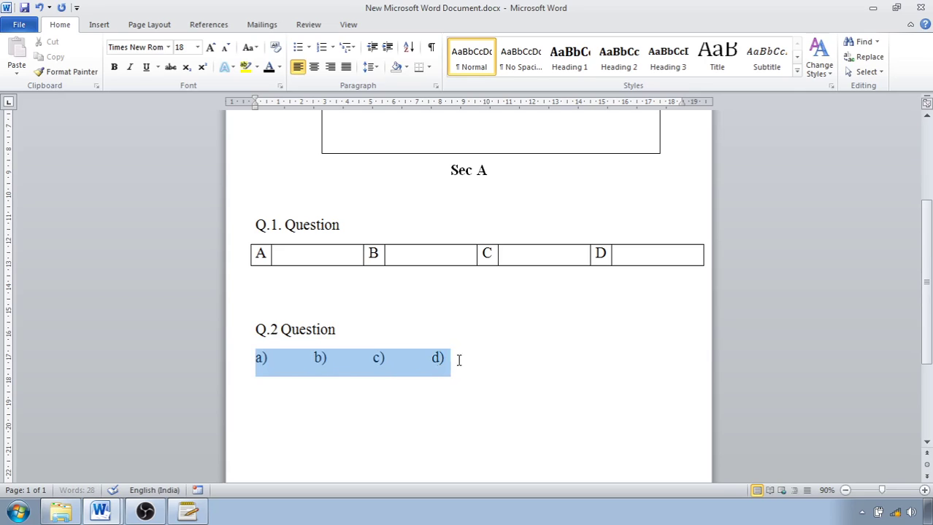
left_click(320, 383)
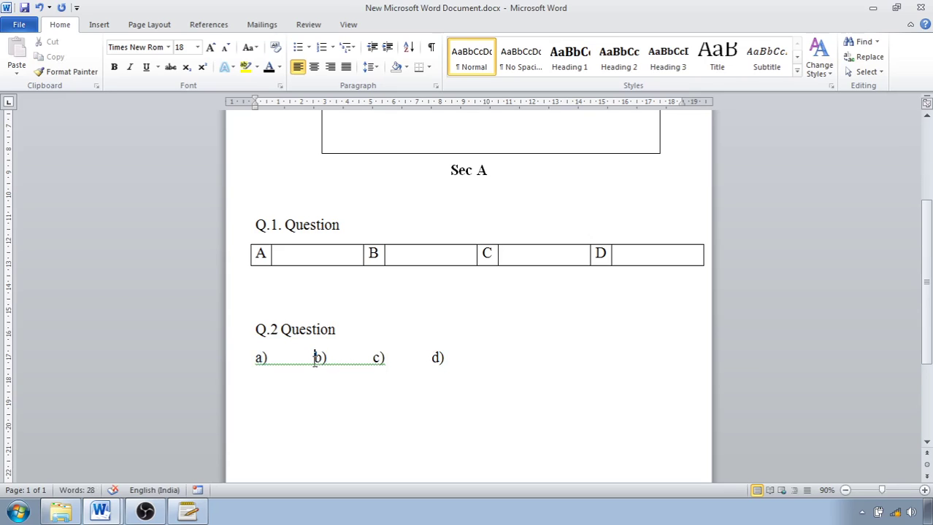
left_click(315, 358)
key("Return")
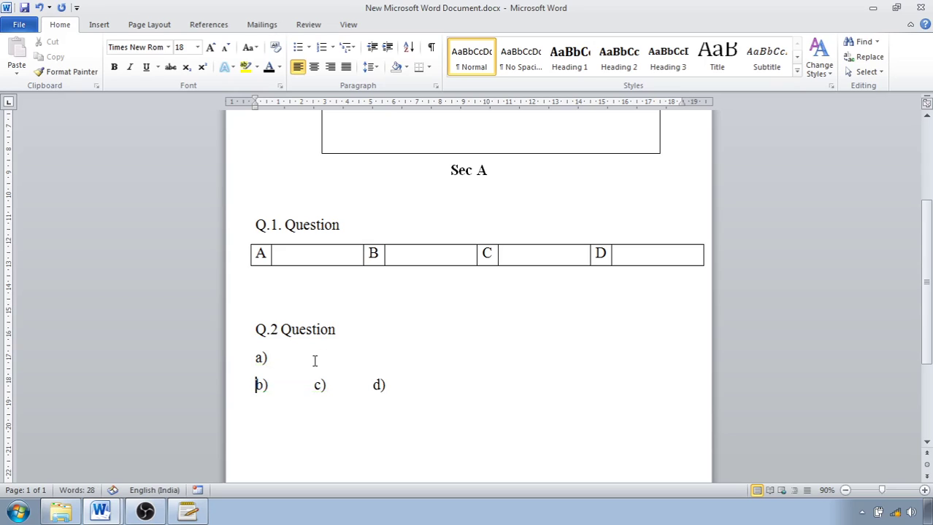
left_click(311, 386)
key("Return")
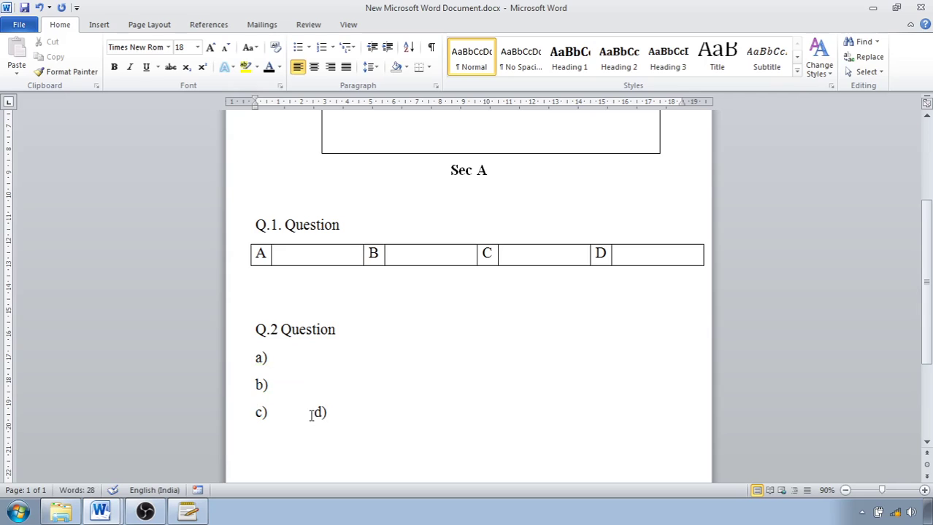
left_click(312, 414)
key("Return")
Type 'Q.3 Question' two lines below option d)
scroll(329, 416, "down", 1)
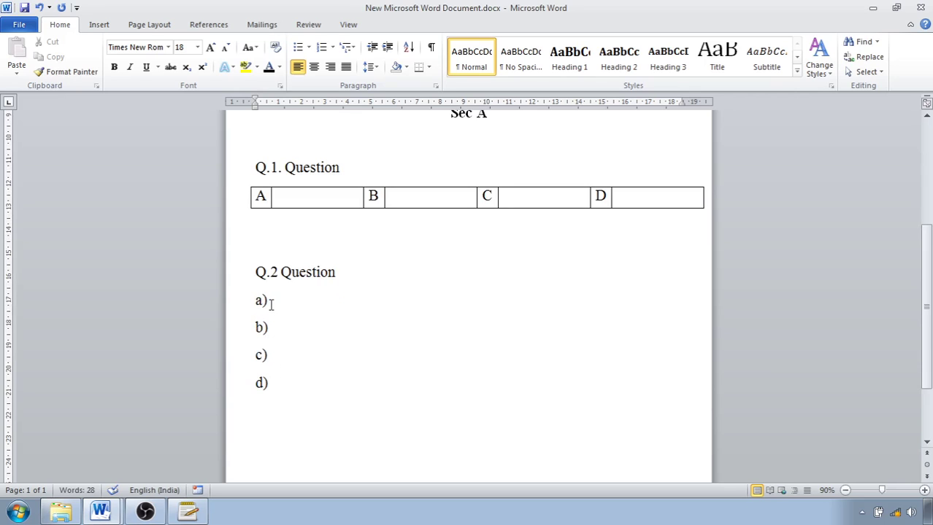
scroll(292, 388, "down", 1)
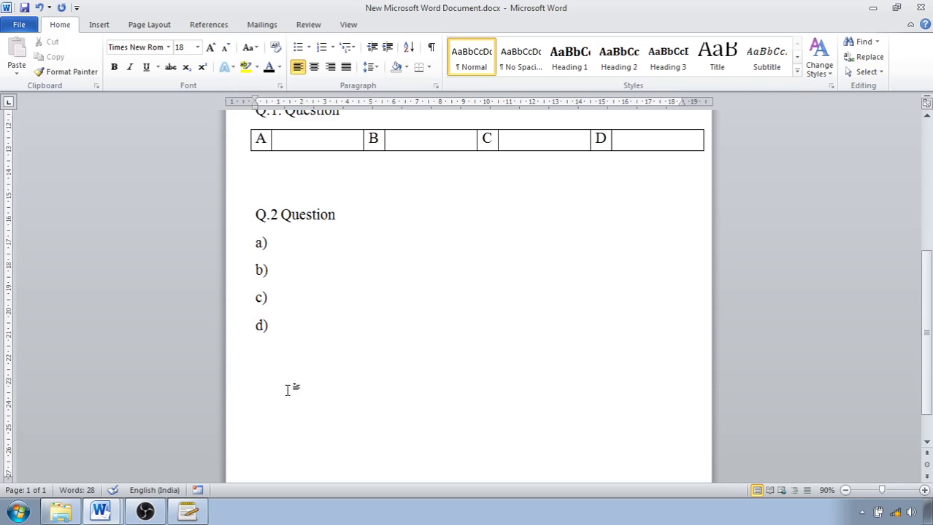
double_click(265, 376)
type("Q.3 Que")
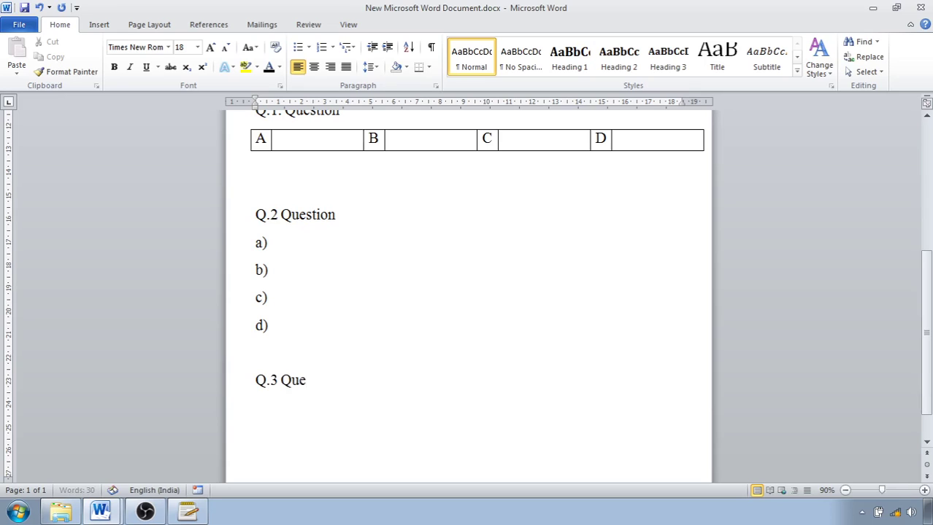
type("stion")
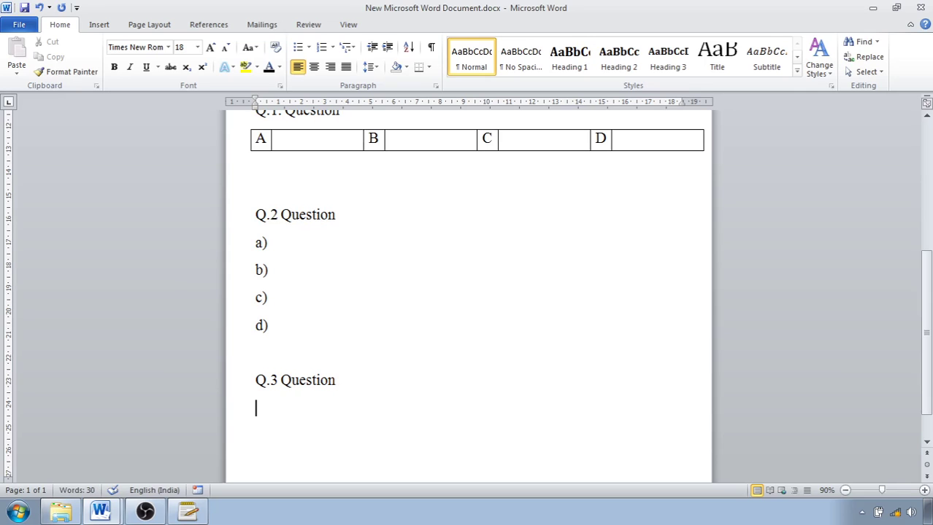
Insert the Mickey Mouse picture from Downloads and shrink it to 3.46 cm
left_click(98, 24)
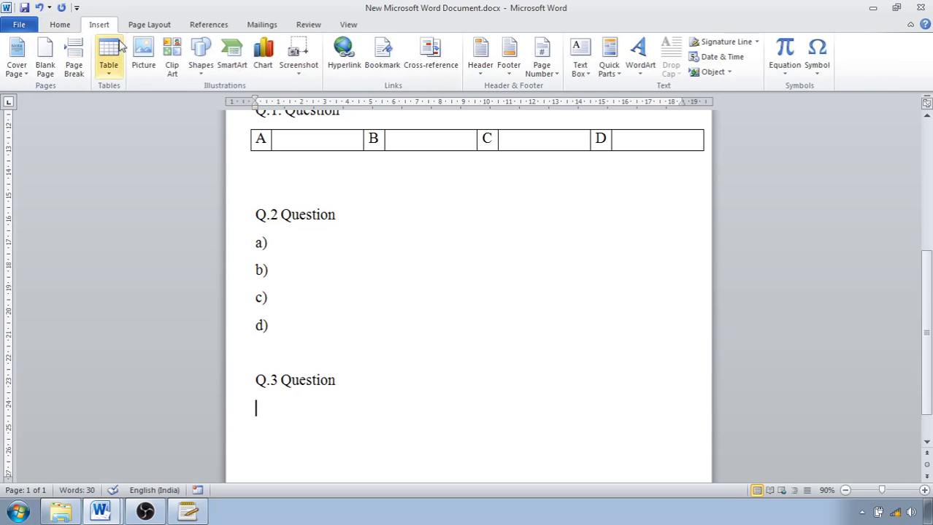
left_click(143, 52)
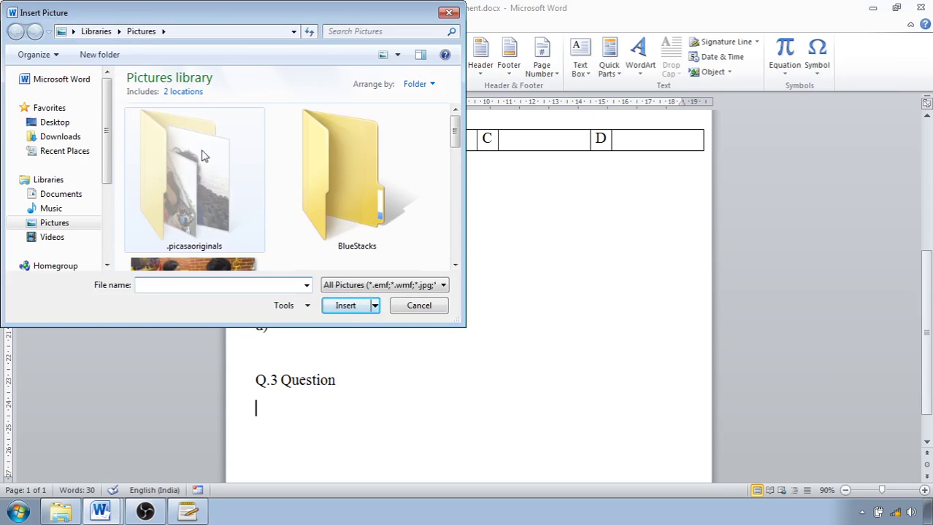
left_click(69, 139)
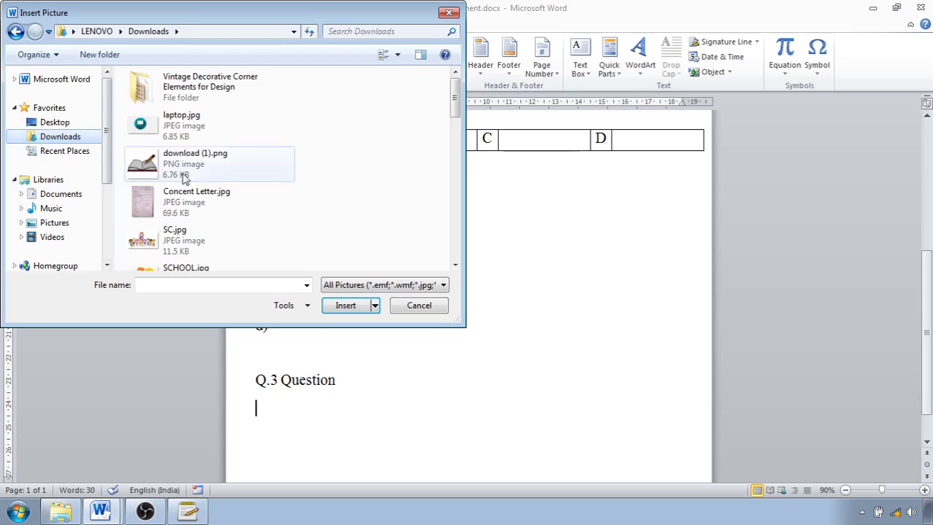
scroll(184, 178, "down", 3)
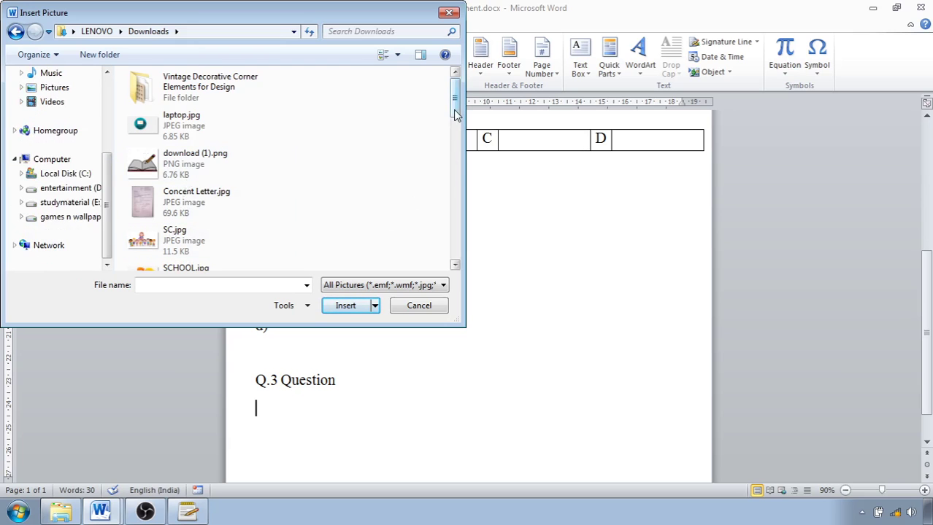
left_click_drag(456, 115, 457, 166)
left_click(187, 229)
left_click(349, 306)
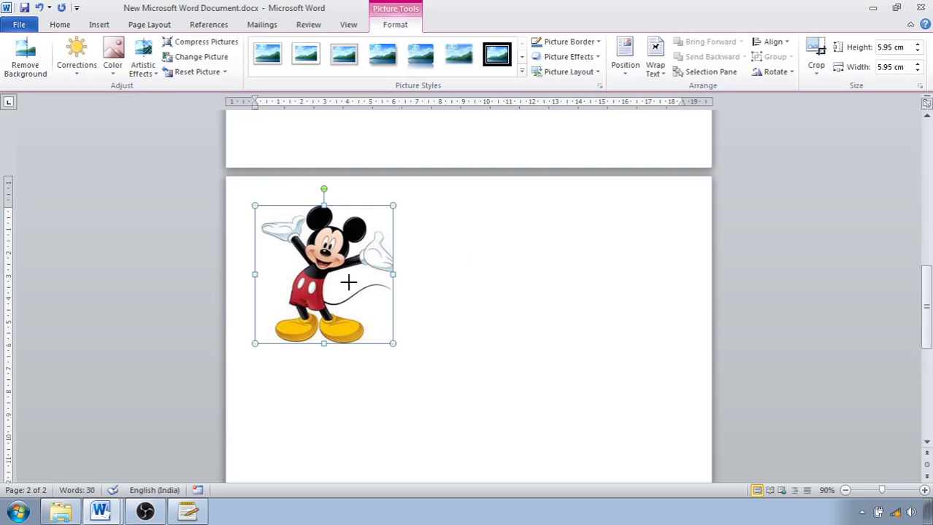
left_click_drag(392, 343, 335, 285)
Add a page break before 'Q.3 Question' so it starts a new page
scroll(483, 179, "up", 3)
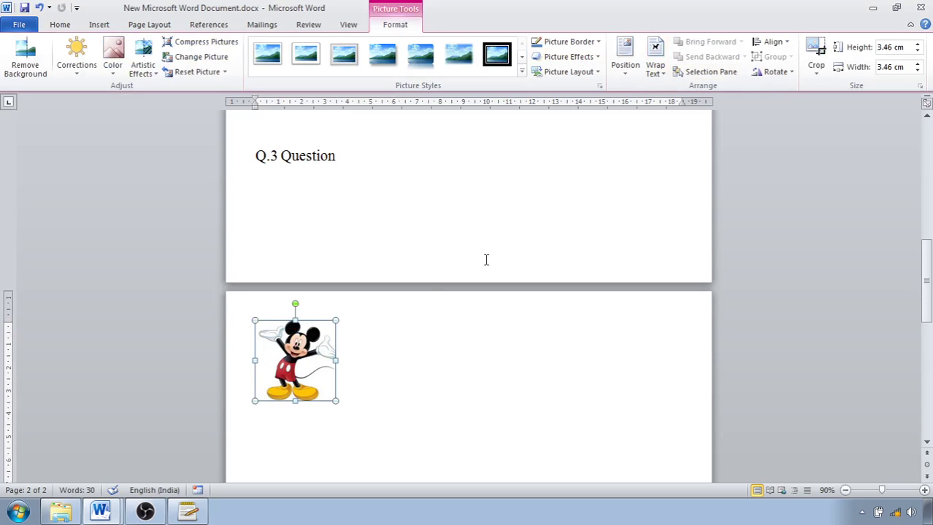
left_click(261, 166)
left_click(100, 26)
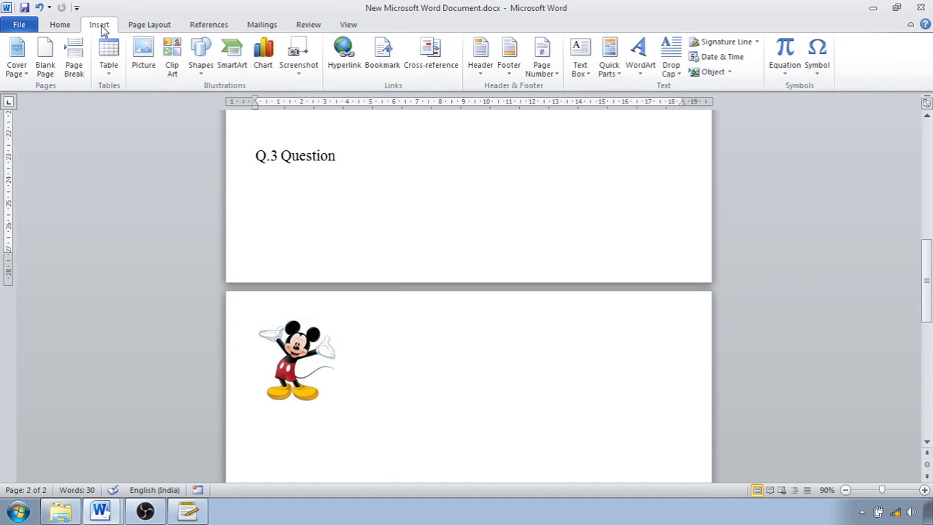
left_click(74, 67)
left_click(305, 400)
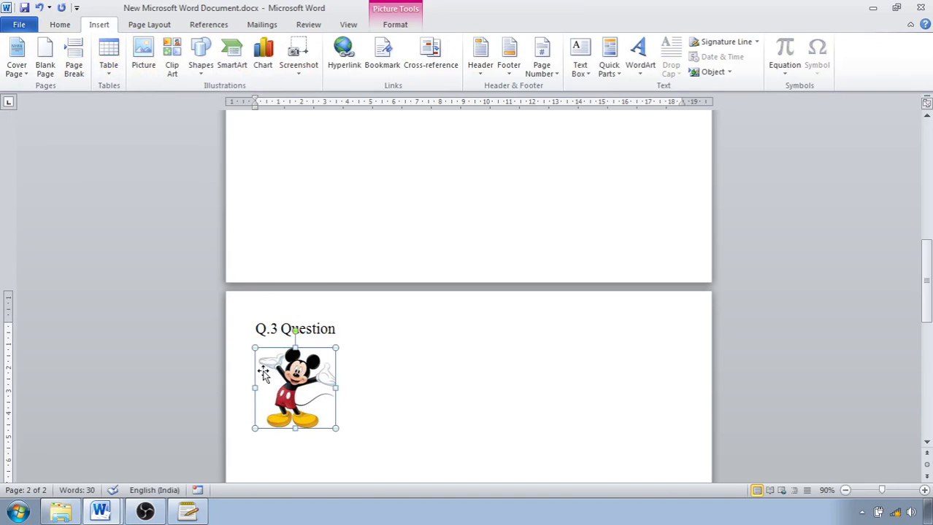
Set the Mickey picture's text wrapping to Behind Text and move it right
left_click(382, 378)
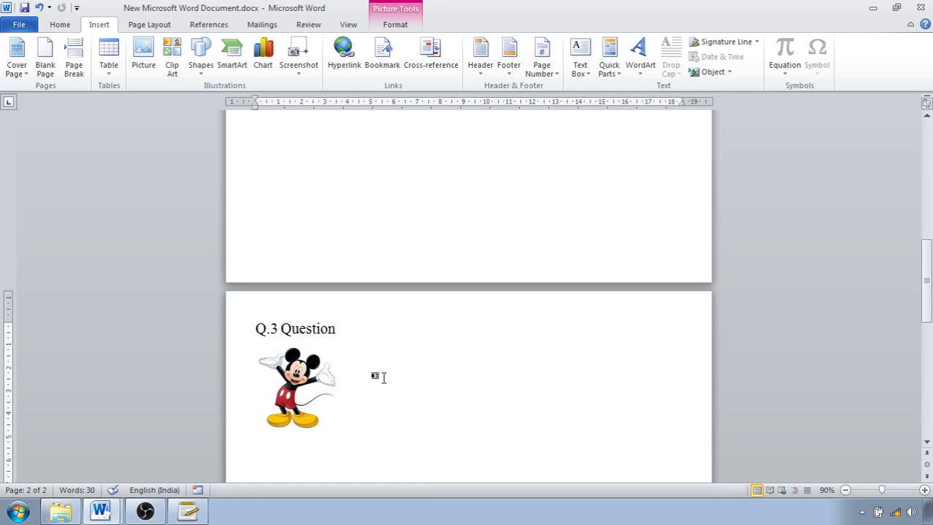
left_click(264, 362)
left_click_drag(264, 363, 309, 394)
right_click(286, 397)
mouse_move(360, 365)
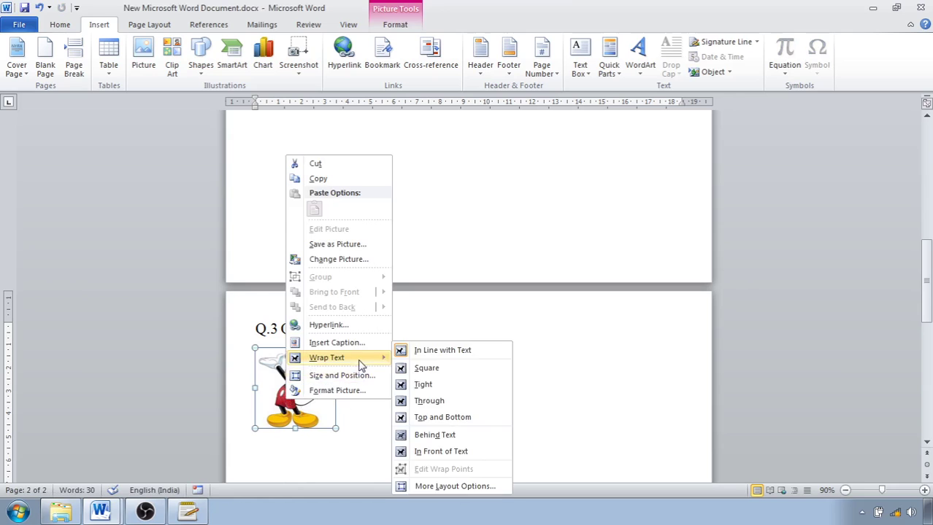
left_click(462, 435)
left_click_drag(330, 403, 427, 412)
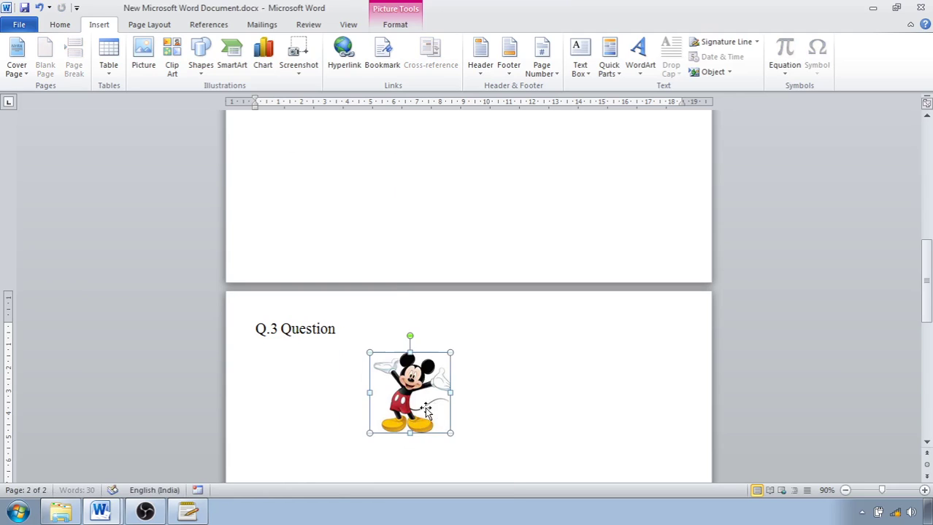
Type 'a)' below Q.3 Question and place the picture just right of it
left_click(281, 387)
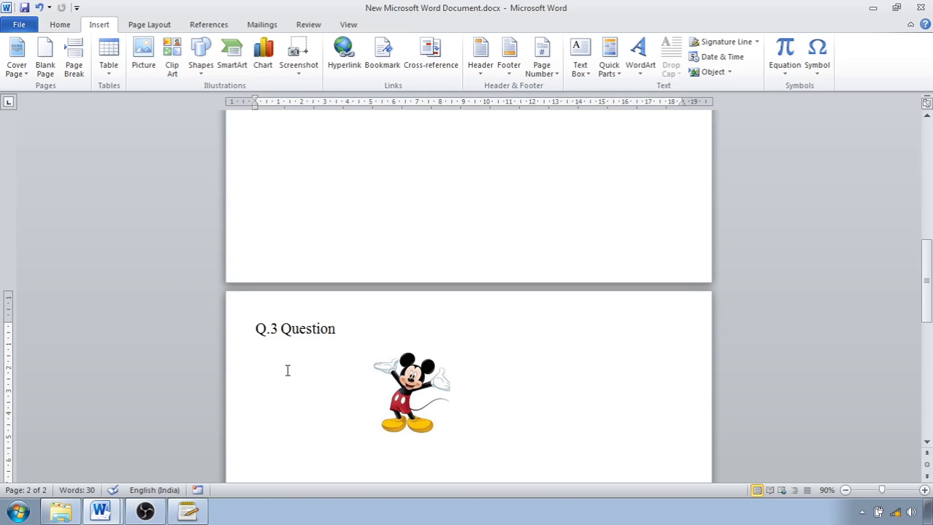
type("a")
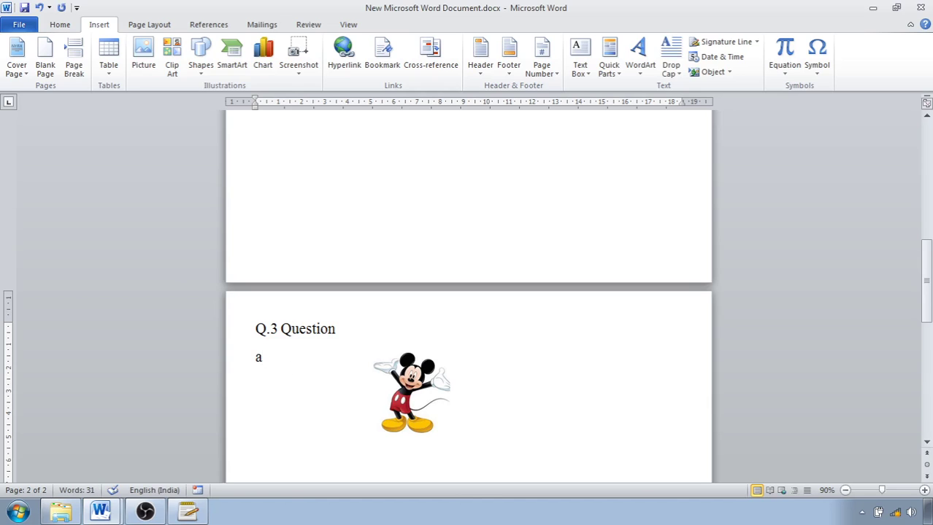
type(")")
left_click(386, 391)
left_click_drag(386, 390, 315, 384)
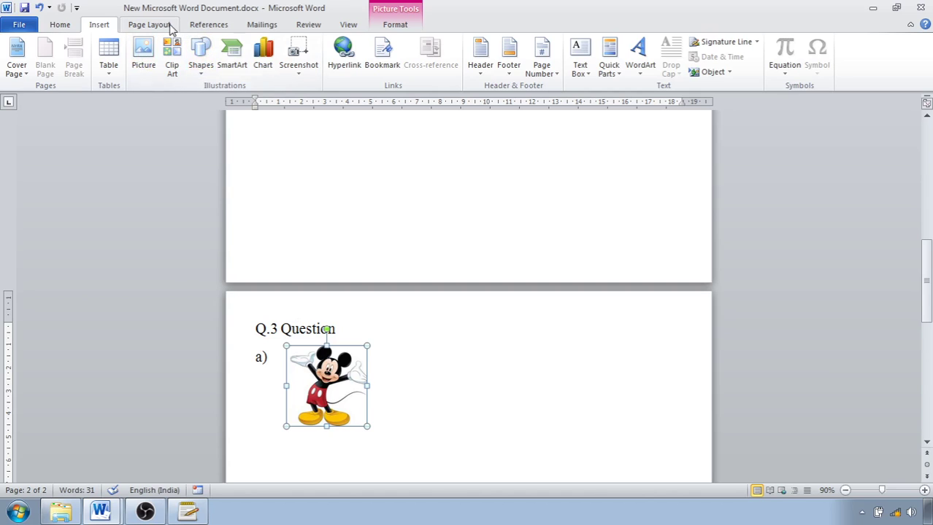
Draw a horizontal answer line to the right of the picture
left_click(201, 73)
left_click(213, 100)
left_click_drag(578, 397, 414, 395)
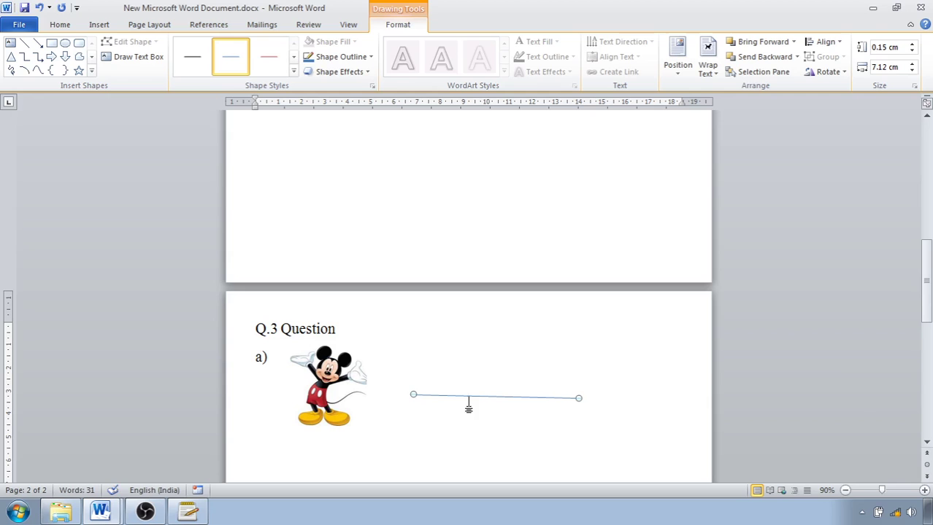
left_click(469, 386)
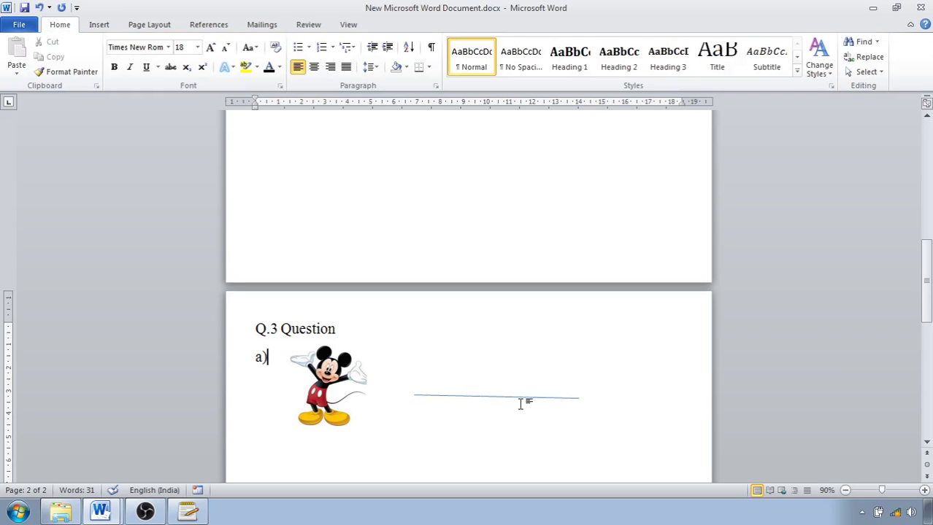
Type 'b)' on the line below the Q.3 picture
scroll(418, 398, "down", 3)
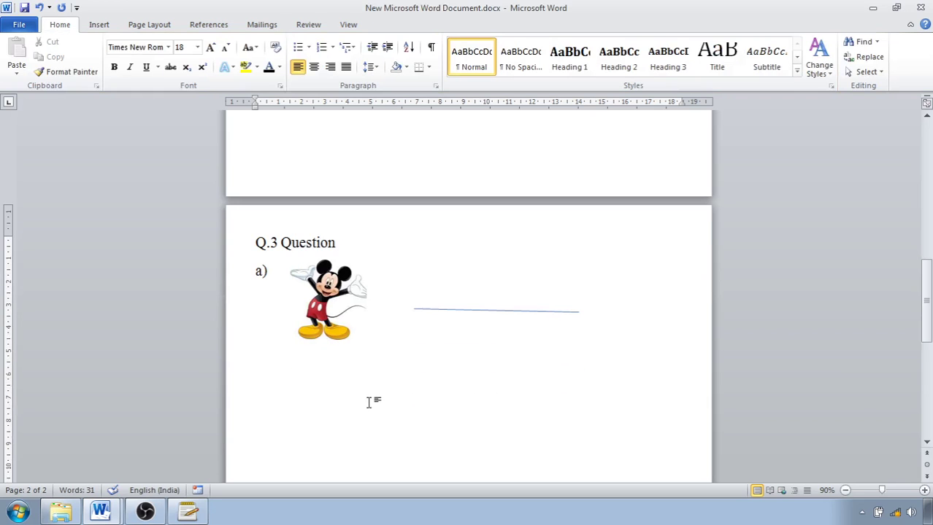
double_click(281, 375)
type("b")
key("BackSpace")
key("BackSpace")
type("b)")
Duplicate the answer line and place the copy beside b)
left_click(466, 311)
key("ctrl+c")
key("ctrl+v")
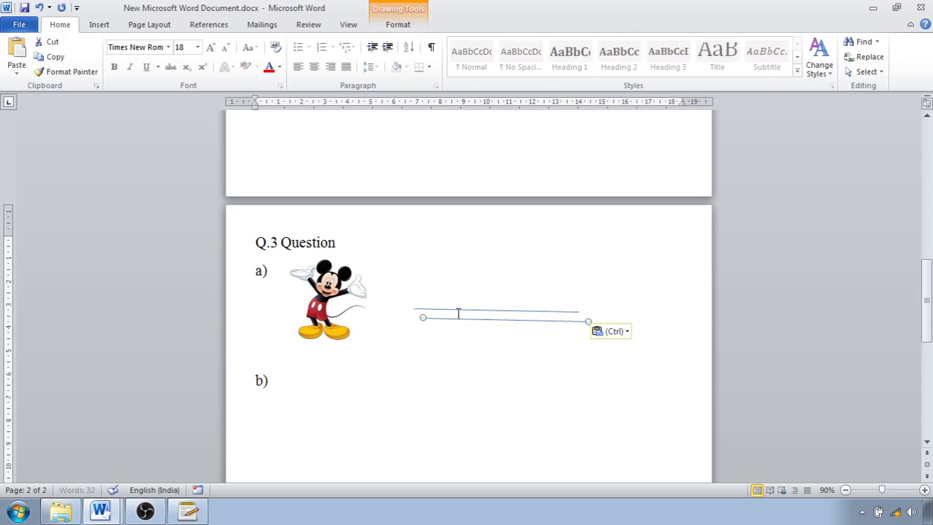
left_click_drag(460, 318, 467, 399)
scroll(439, 379, "down", 5)
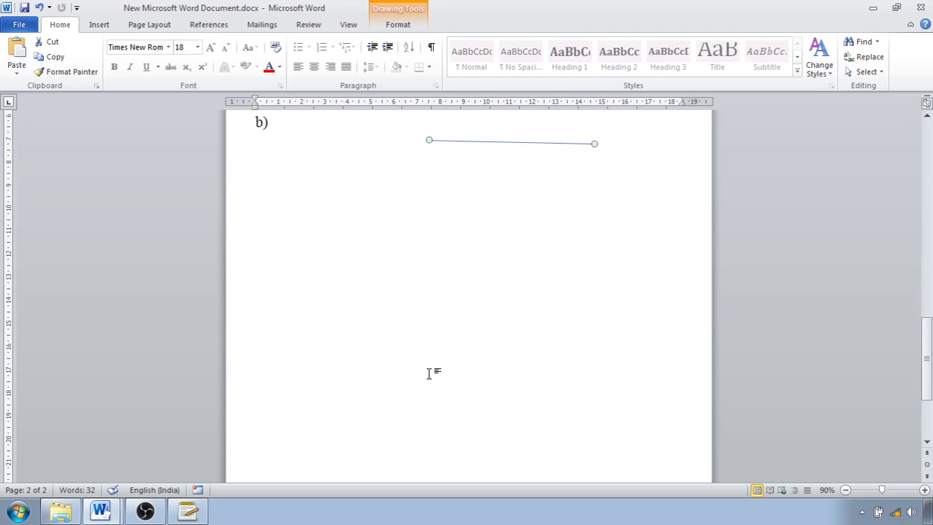
left_click(281, 233)
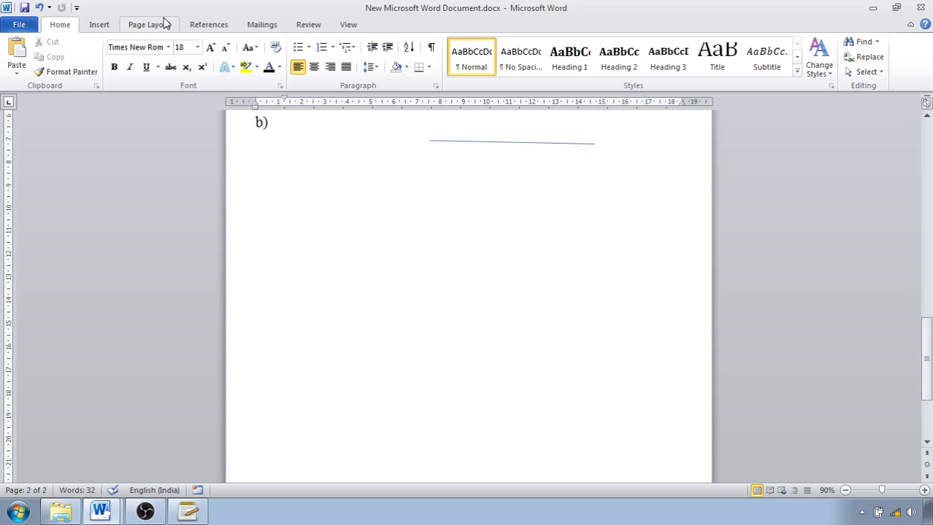
Enable the Developer tab under Customize Ribbon in Word Options
left_click(22, 24)
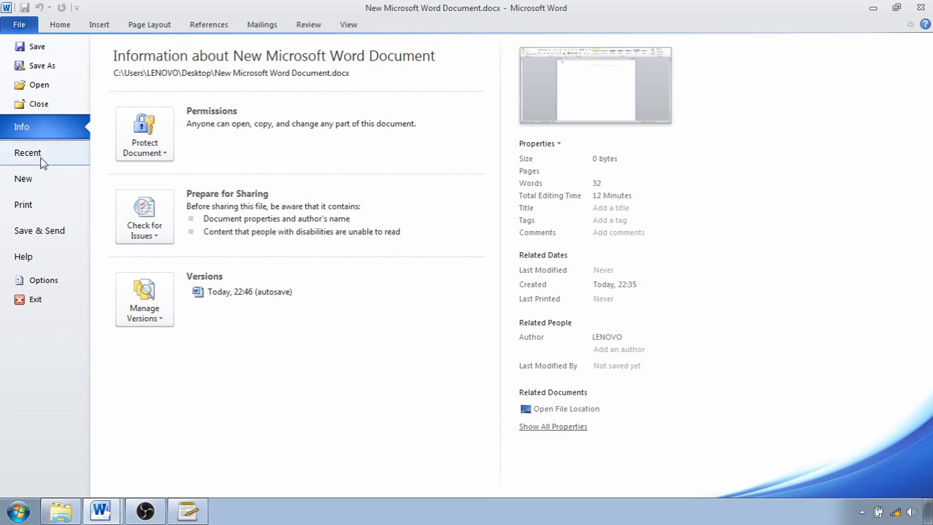
left_click(36, 284)
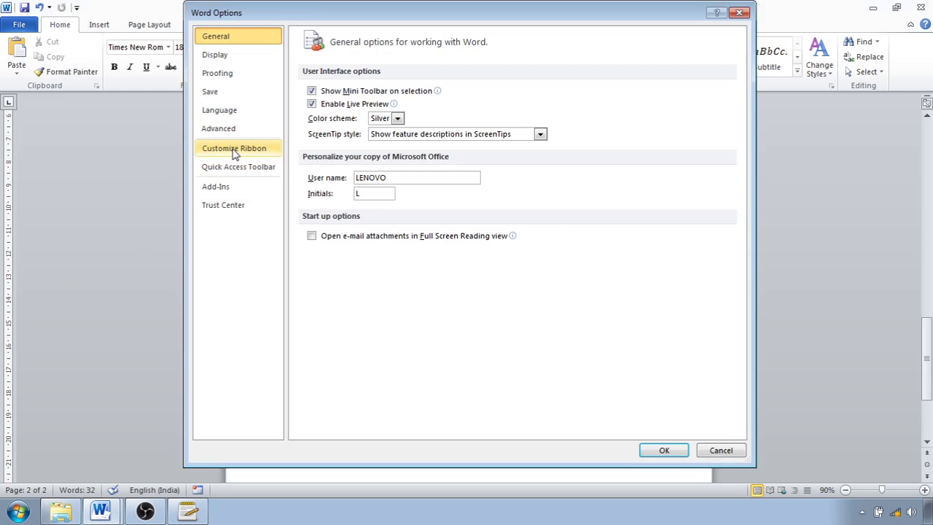
left_click(233, 149)
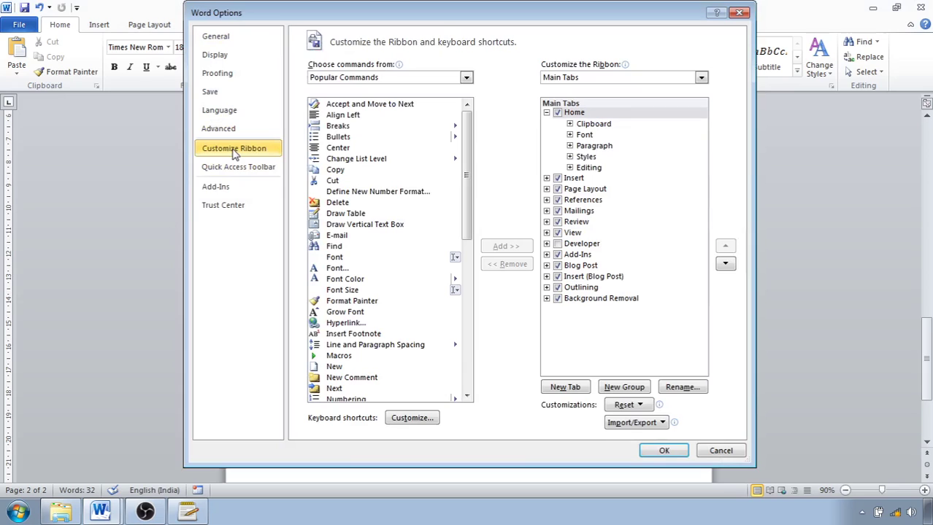
left_click(557, 245)
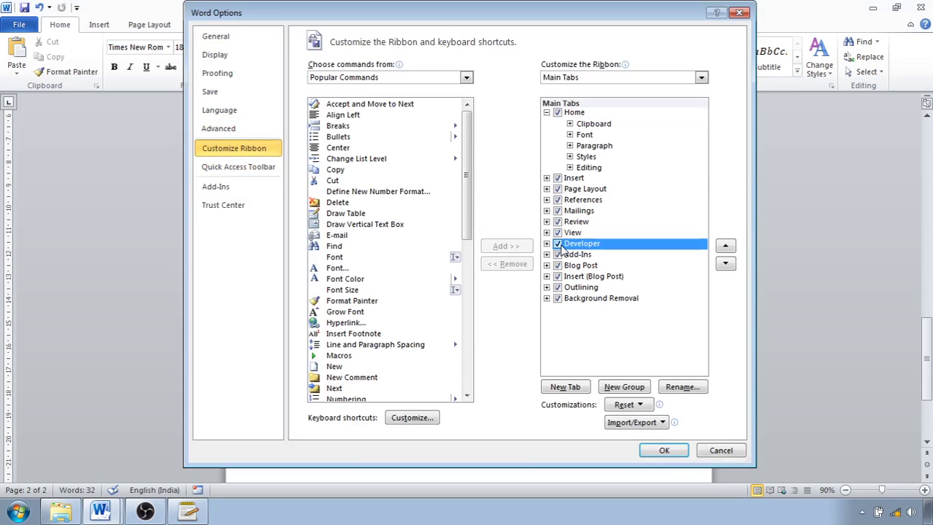
left_click(657, 451)
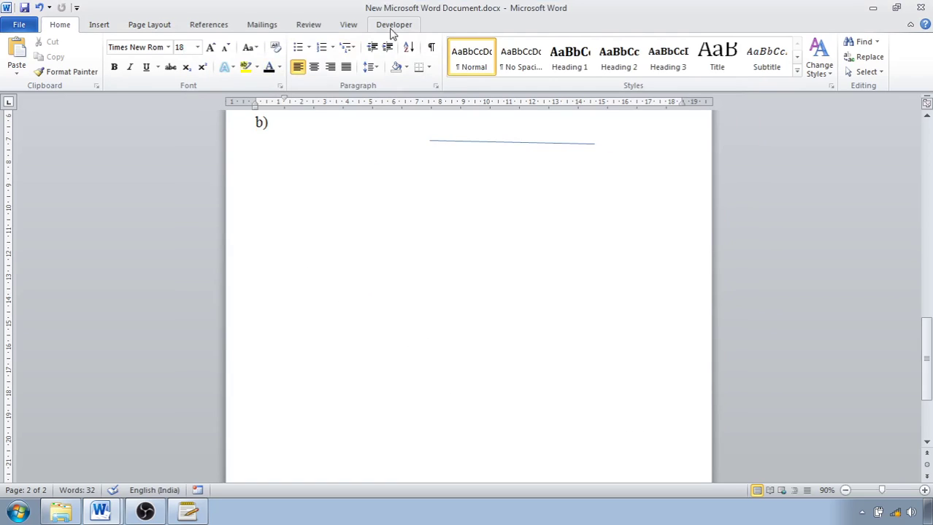
Type the heading 'Q.4. question' and start a new line beneath it
left_click(401, 28)
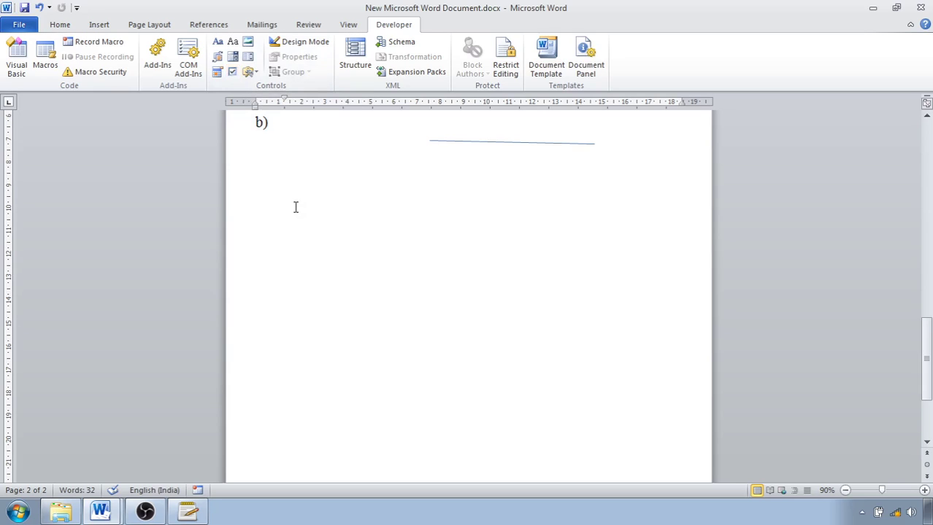
type("q")
key("BackSpace")
type("Q.4. que")
type("st")
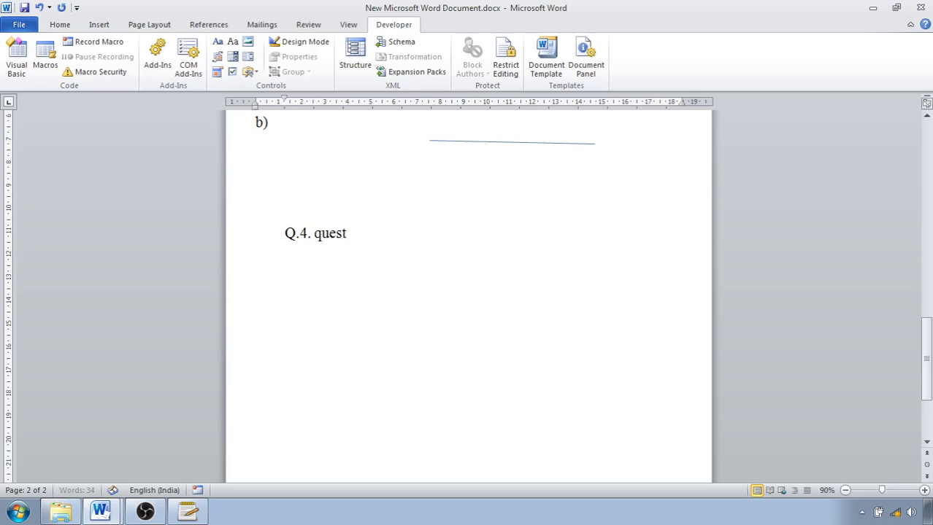
type("ion")
key("Return")
Insert four Check Box content controls on separate lines and tick the first
left_click(232, 72)
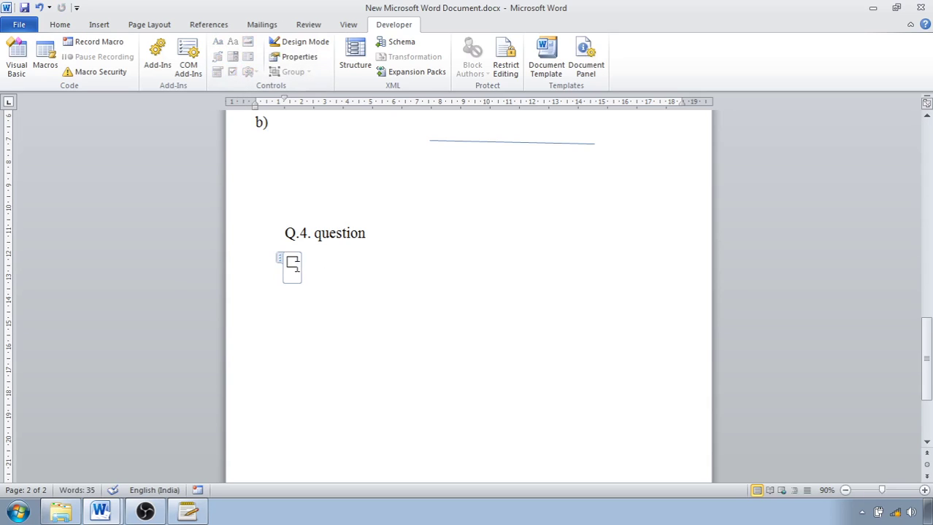
left_click(307, 269)
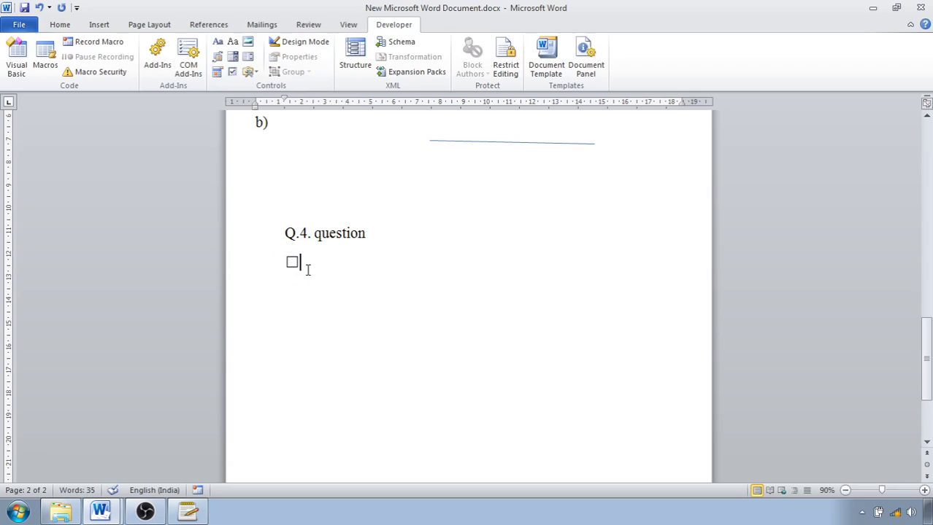
key("Return")
left_click(232, 72)
left_click(325, 298)
key("Return")
left_click(232, 72)
left_click(324, 353)
key("Return")
left_click(232, 71)
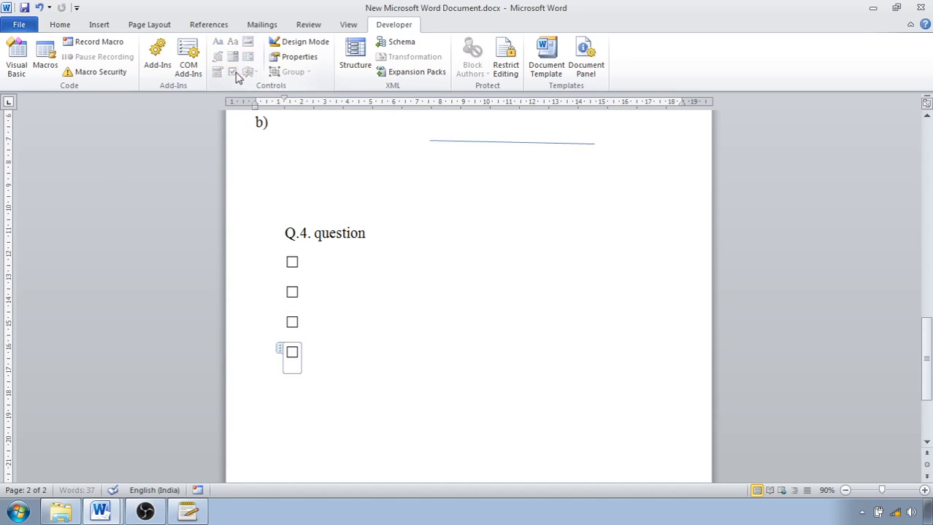
left_click(292, 262)
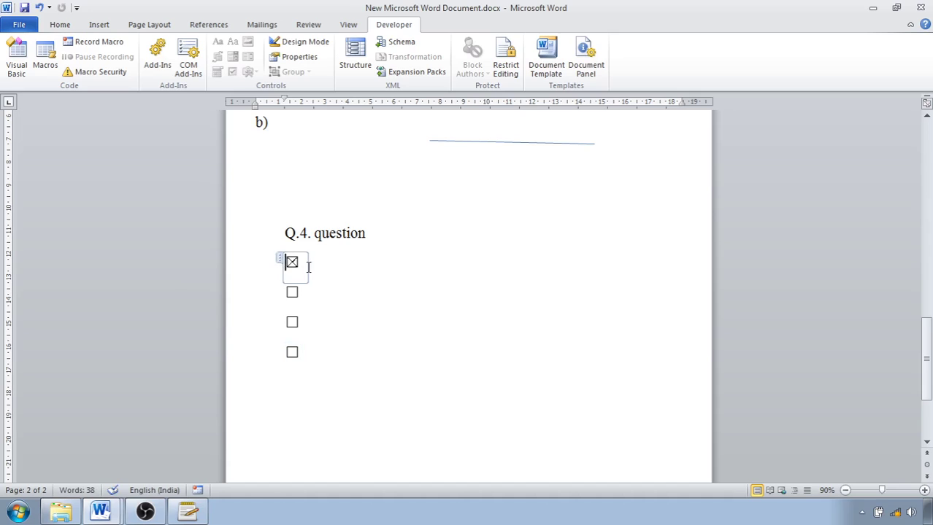
Change the first checkbox's checked symbol to the Wingdings 254 tick-in-box
left_click(300, 57)
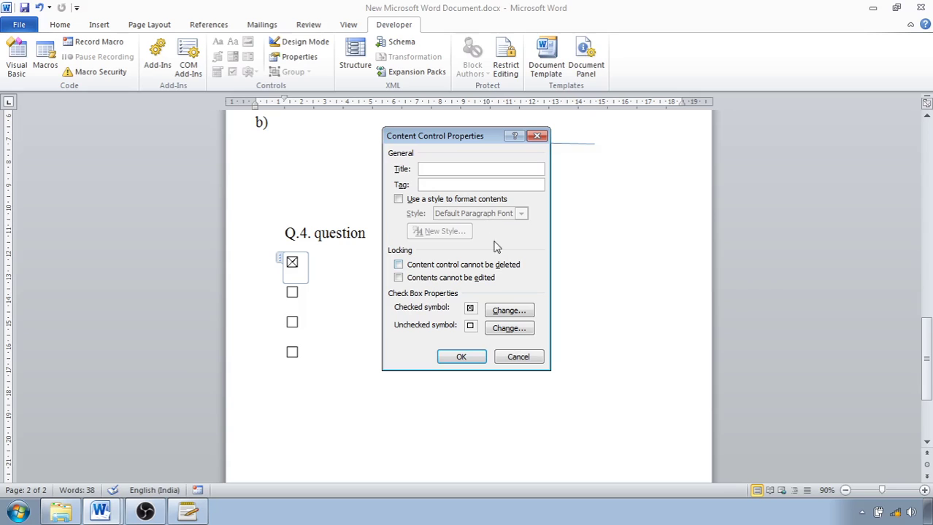
left_click(508, 312)
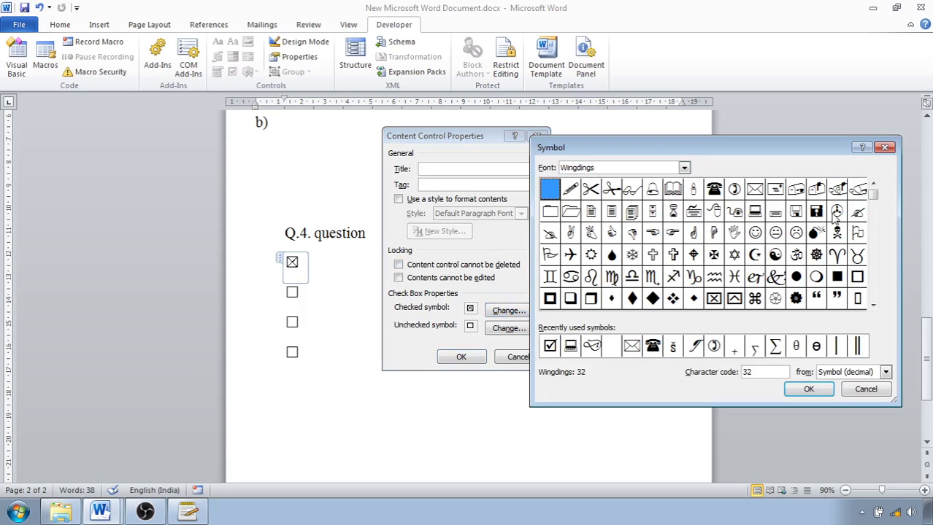
left_click_drag(874, 211, 874, 300)
left_click(836, 299)
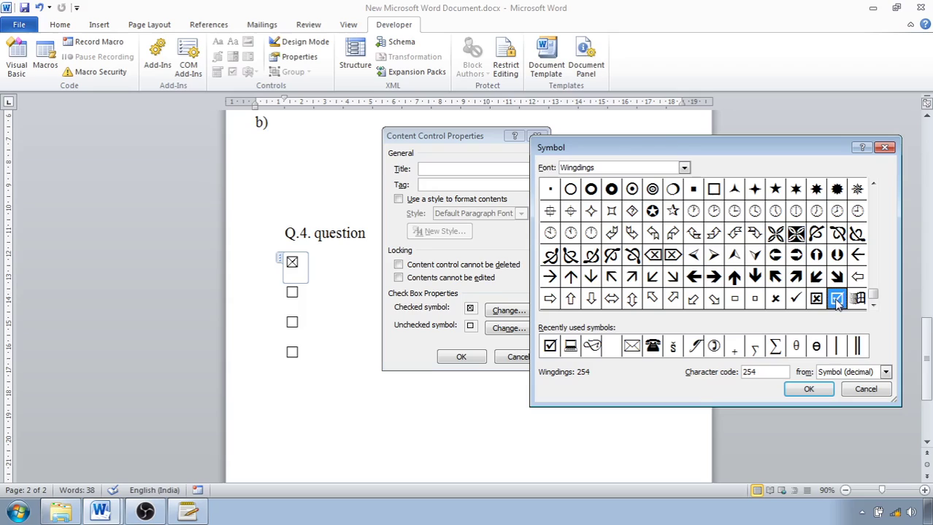
left_click(818, 391)
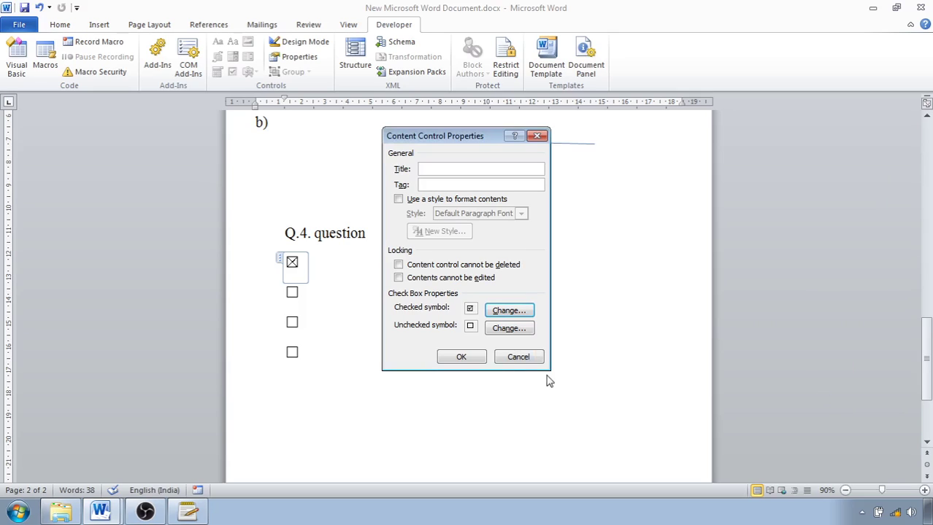
left_click(473, 357)
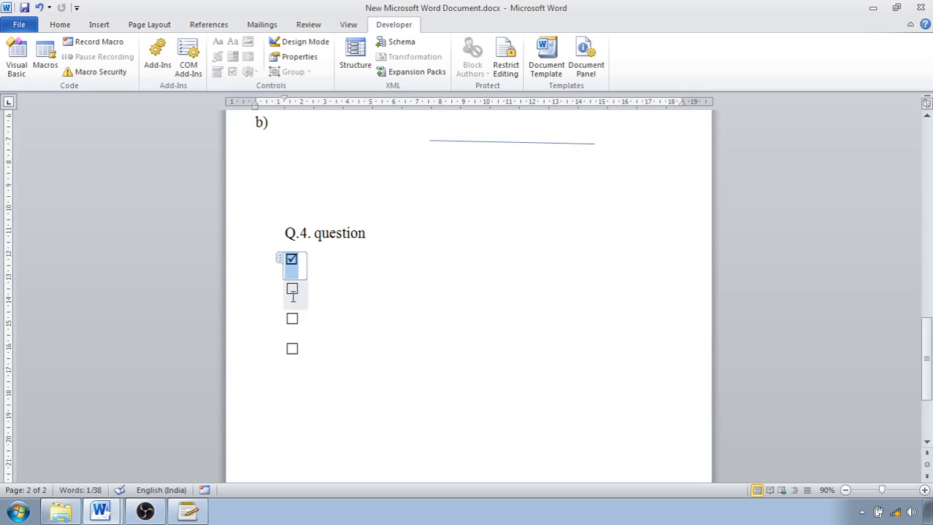
Tick the first Q.4 checkbox
left_click(291, 289)
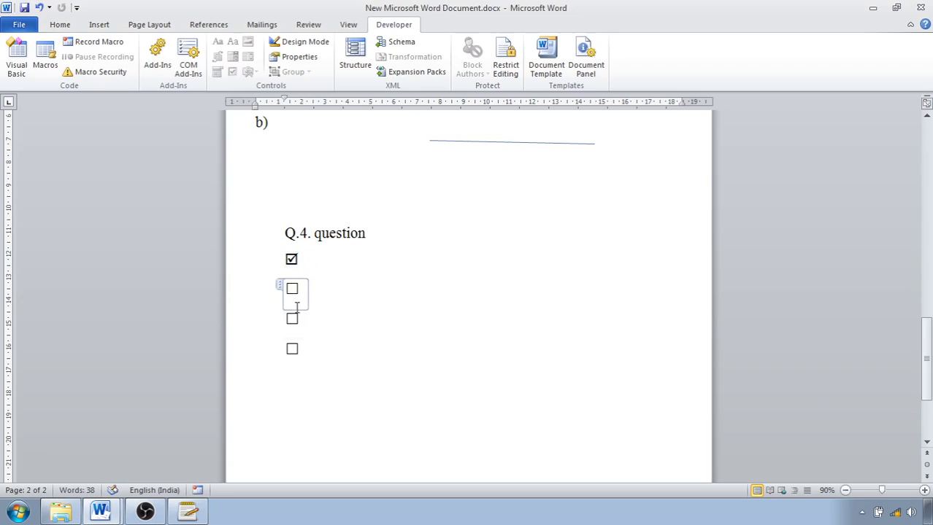
left_click(291, 261)
left_click(290, 261)
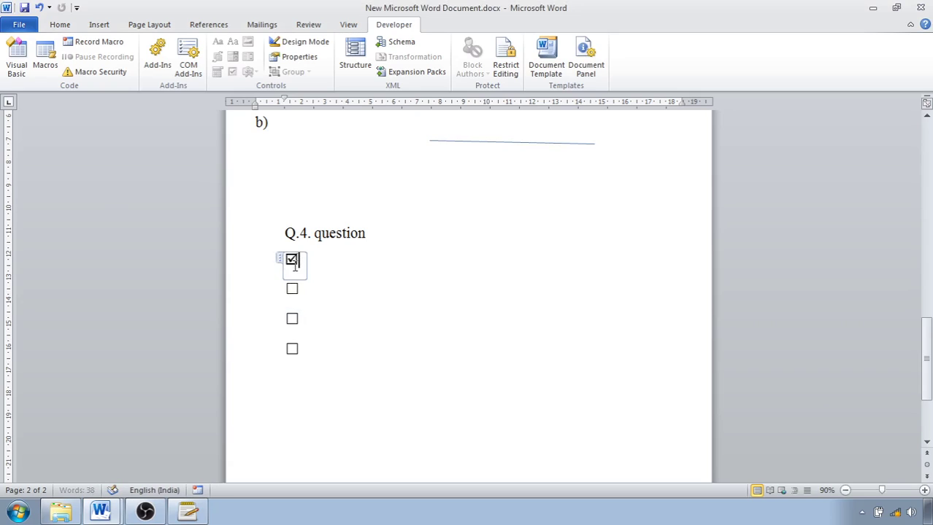
left_click(290, 261)
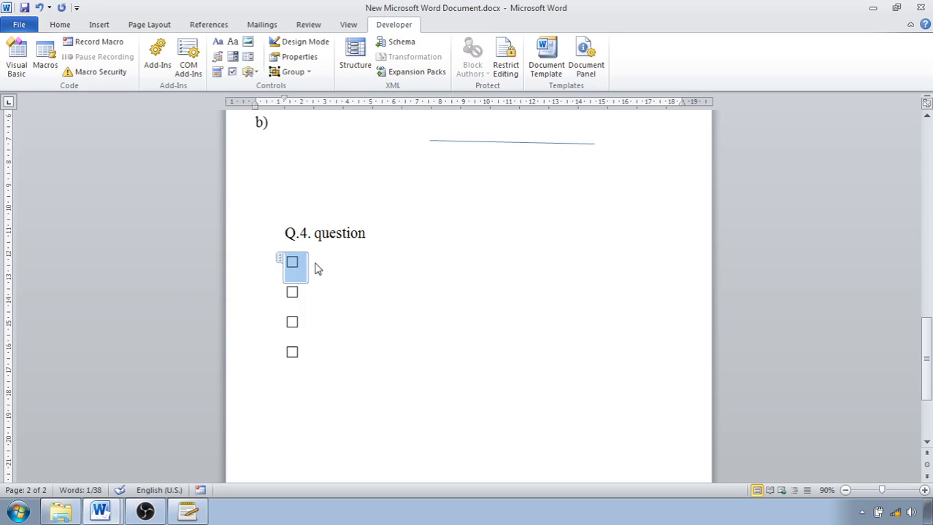
left_click(316, 266)
key("space")
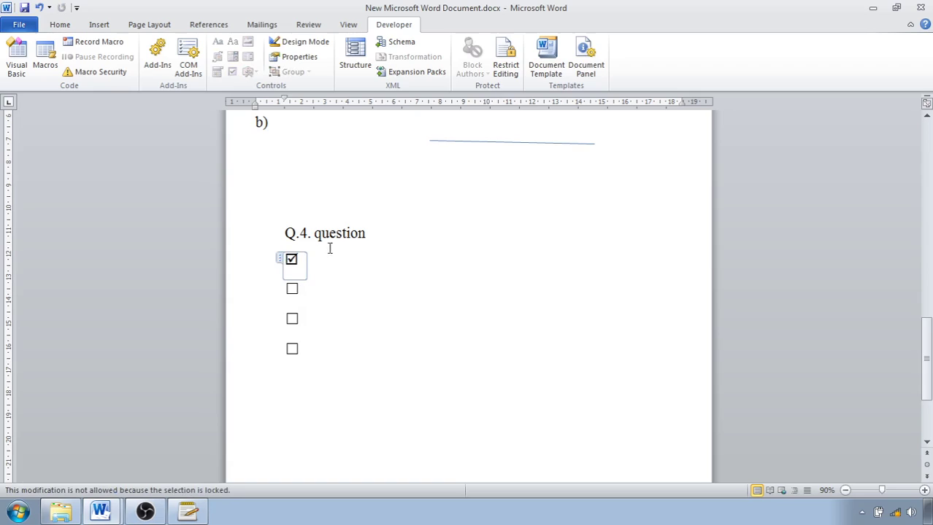
Label the four checkboxes abc, cdf, jkl and jko, each after a tab
left_click(308, 261)
key("Tab")
type("abc")
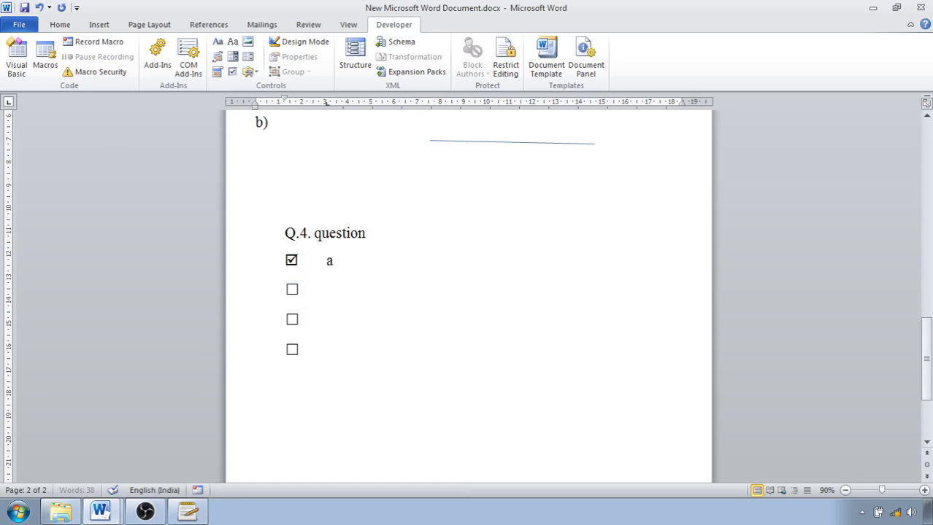
left_click(332, 296)
key("Tab")
type("cdf")
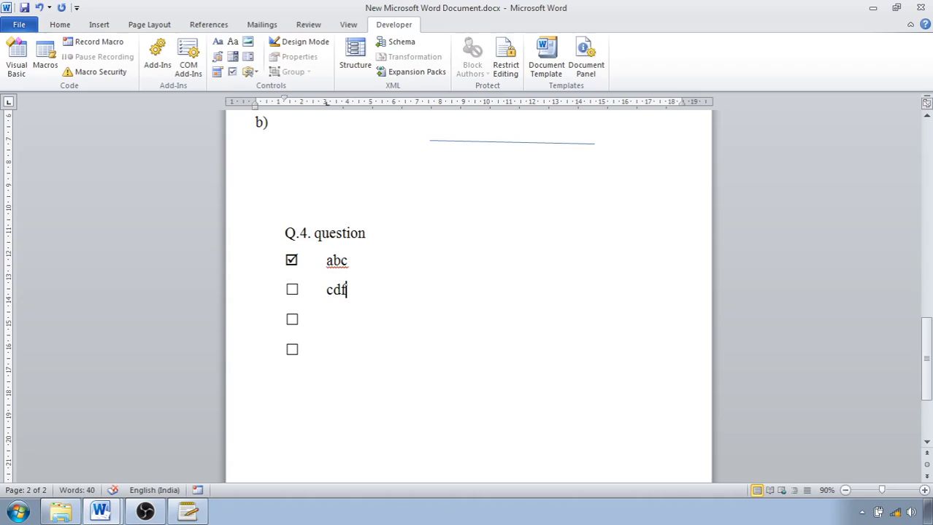
left_click(334, 319)
key("Tab")
type("jkl")
left_click(338, 353)
type("jk")
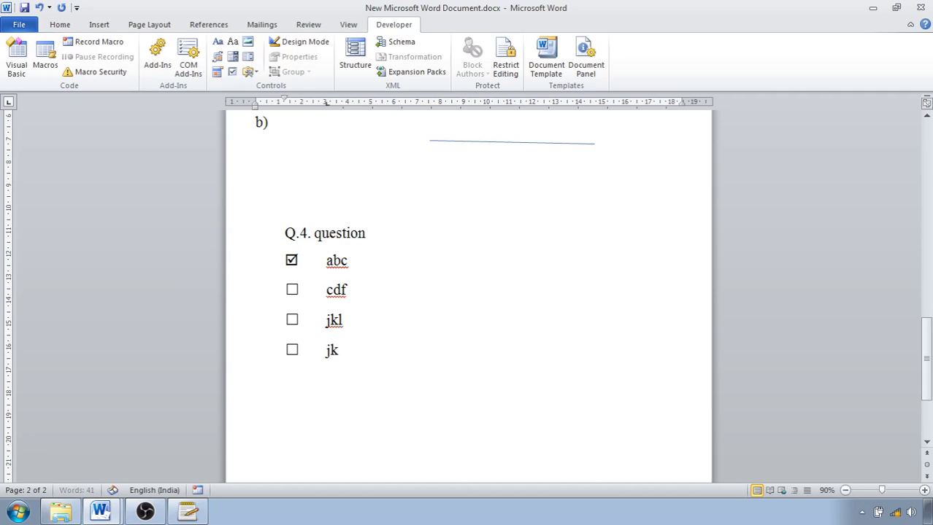
type("o")
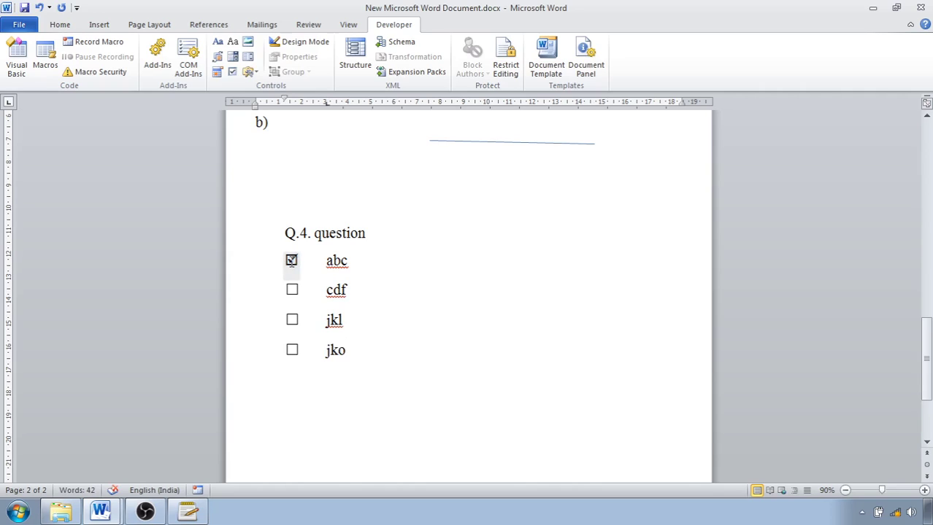
Tick the cdf check box and change its checked symbol to the Wingdings 254 ticked box
triple_click(292, 262)
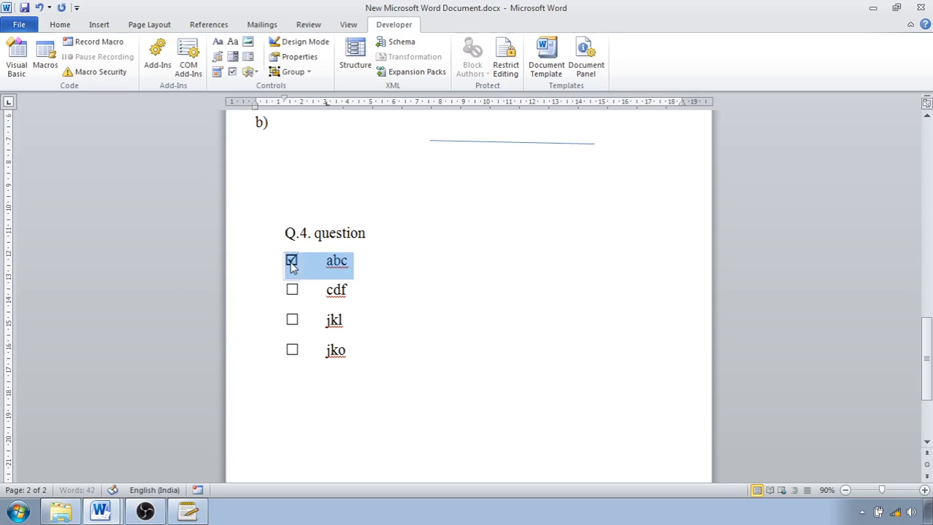
left_click(388, 283)
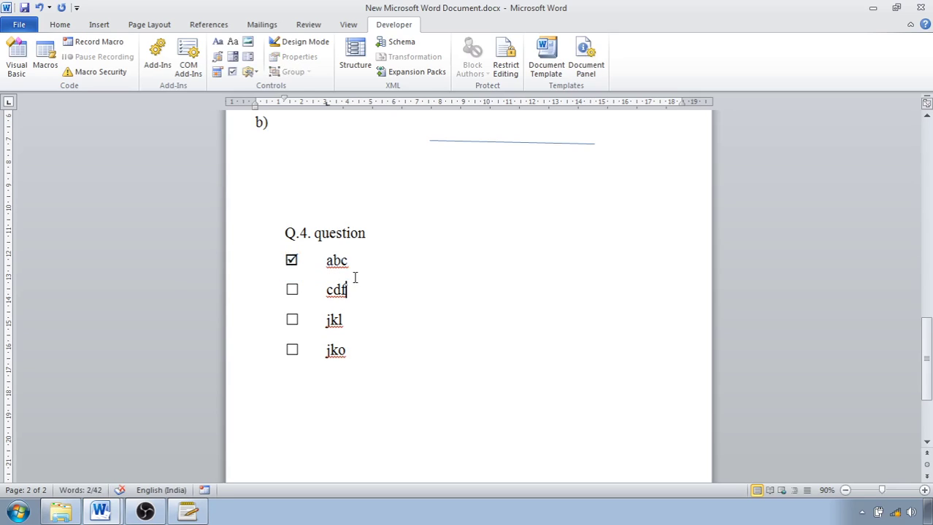
left_click(291, 290)
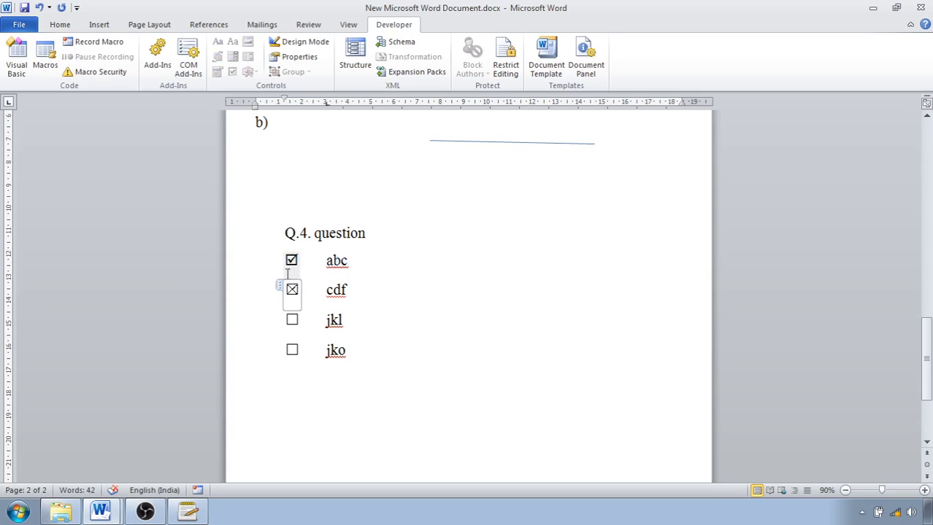
left_click(299, 57)
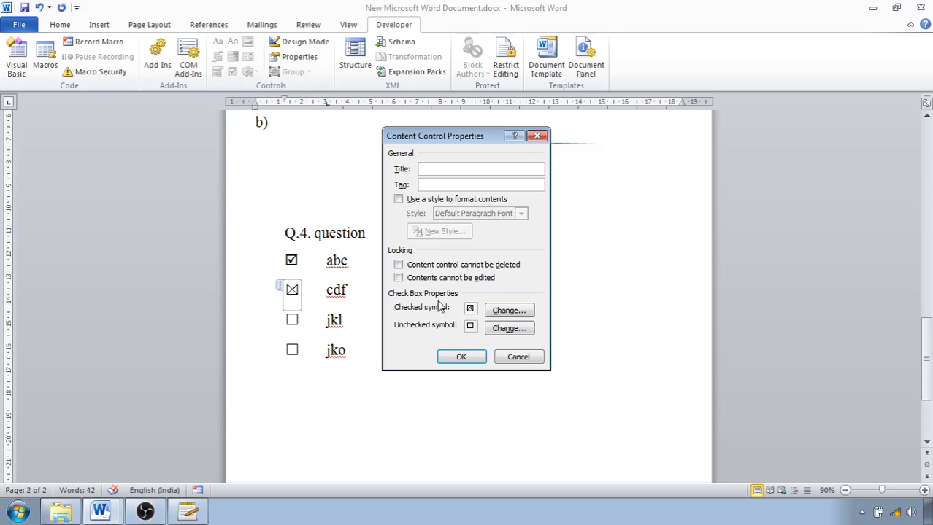
left_click(499, 312)
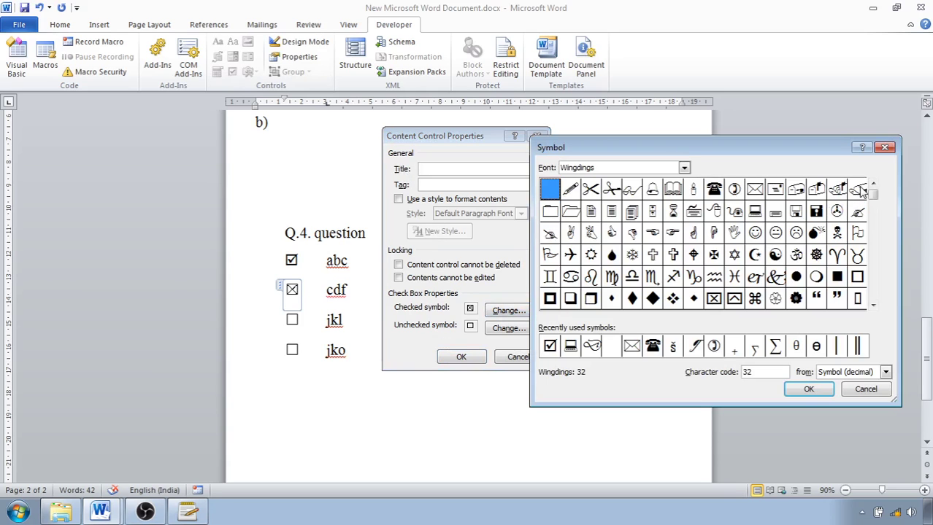
left_click_drag(873, 193, 876, 295)
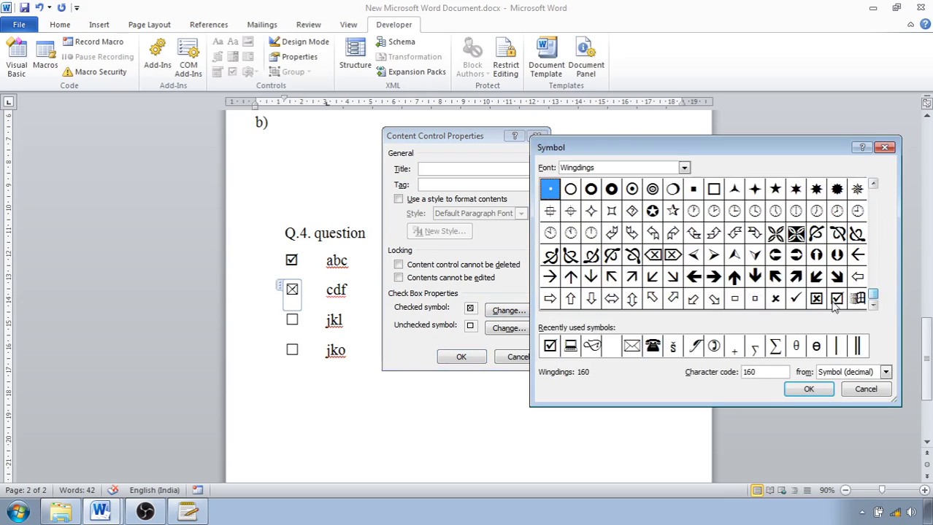
left_click(836, 299)
left_click(809, 389)
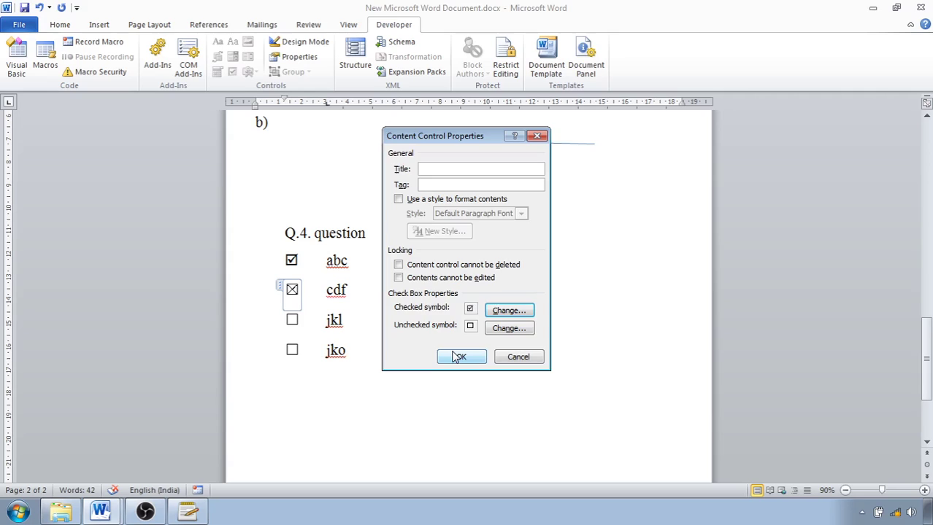
left_click(460, 357)
Untick the abc option, leaving cdf ticked
left_click(292, 262)
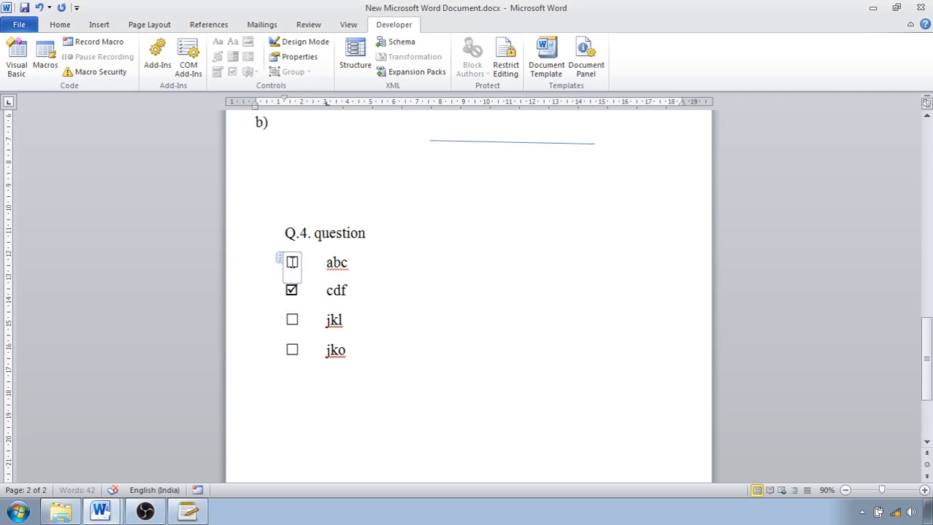
left_click(293, 265)
left_click(292, 263)
left_click(292, 263)
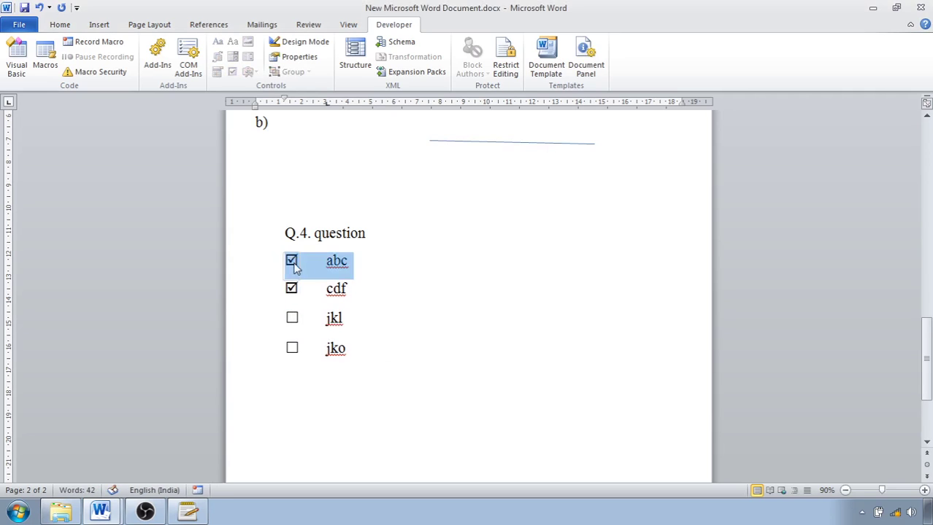
left_click(292, 263)
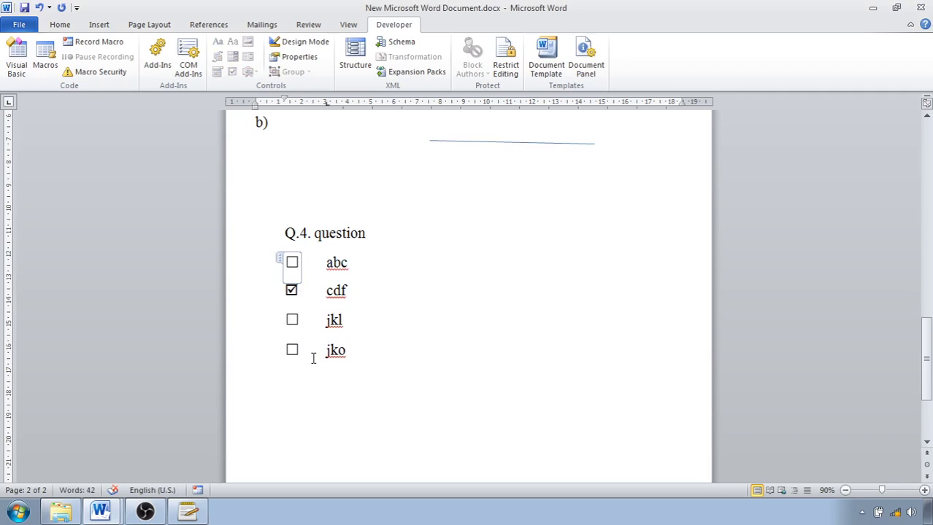
left_click(291, 291)
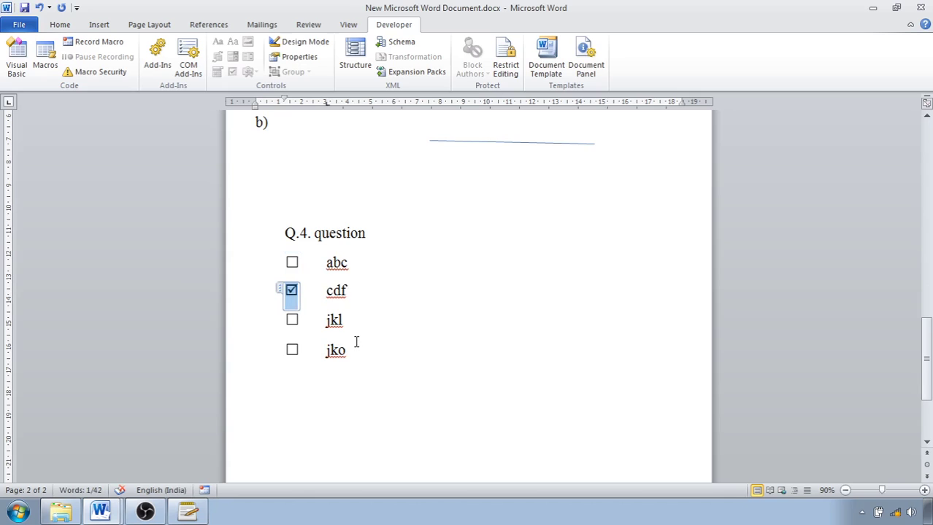
Scroll up to check the Q.1 table after A, then scroll back down to Q.4
scroll(356, 343, "up", 8)
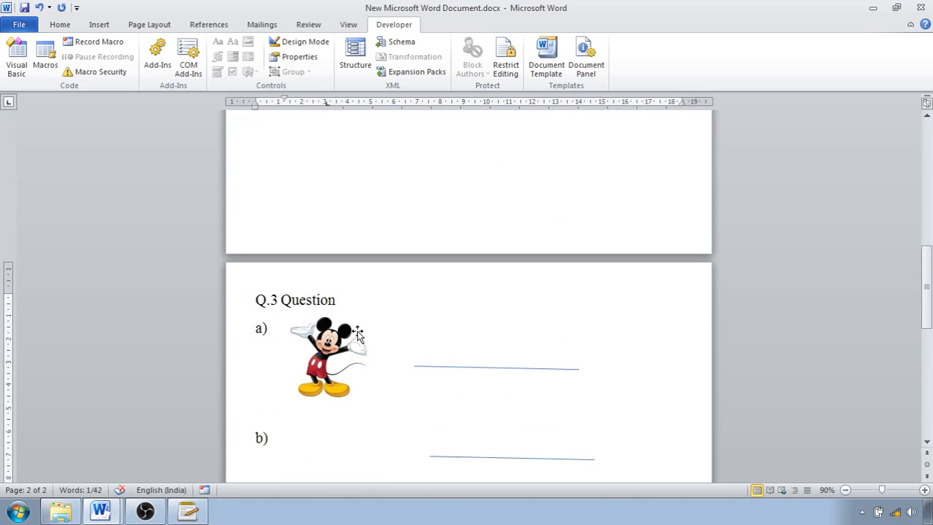
scroll(358, 334, "up", 4)
scroll(358, 333, "up", 4)
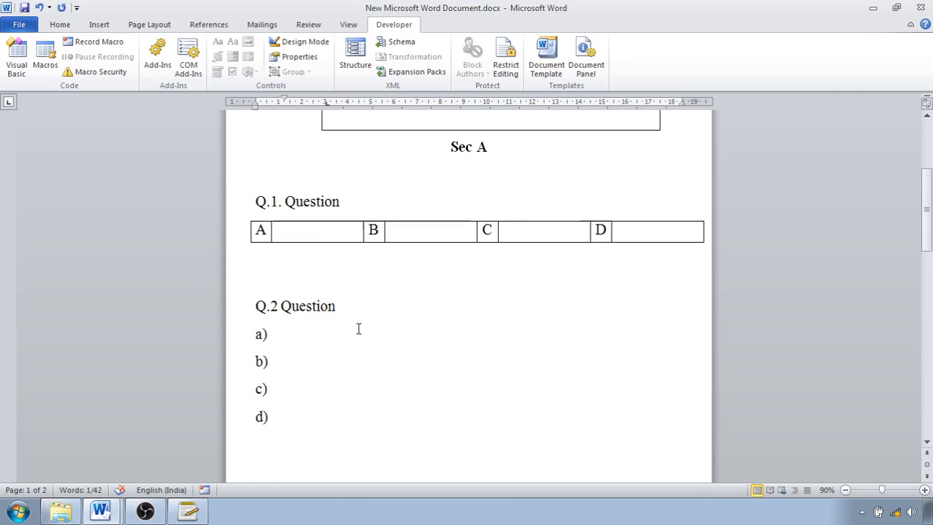
left_click(279, 233)
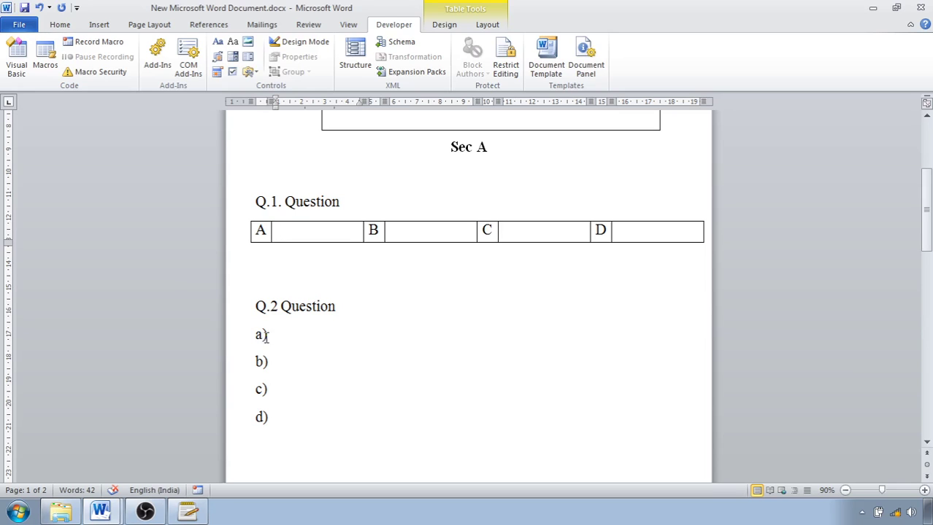
scroll(309, 381, "down", 7)
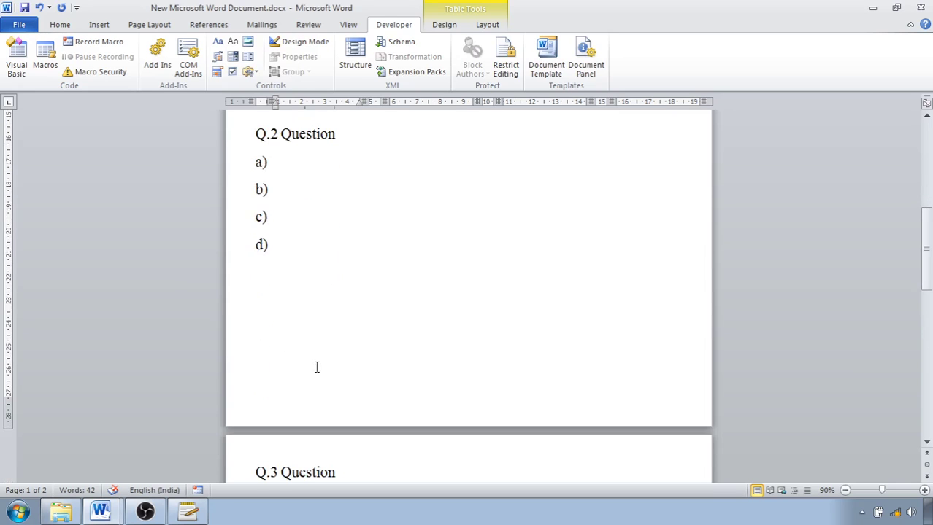
scroll(343, 420, "down", 1)
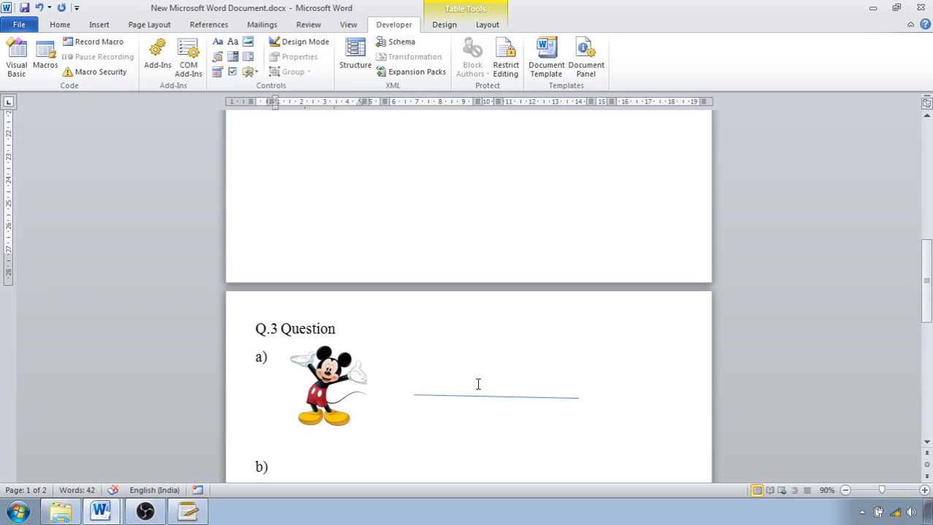
scroll(478, 385, "down", 1)
scroll(390, 380, "down", 8)
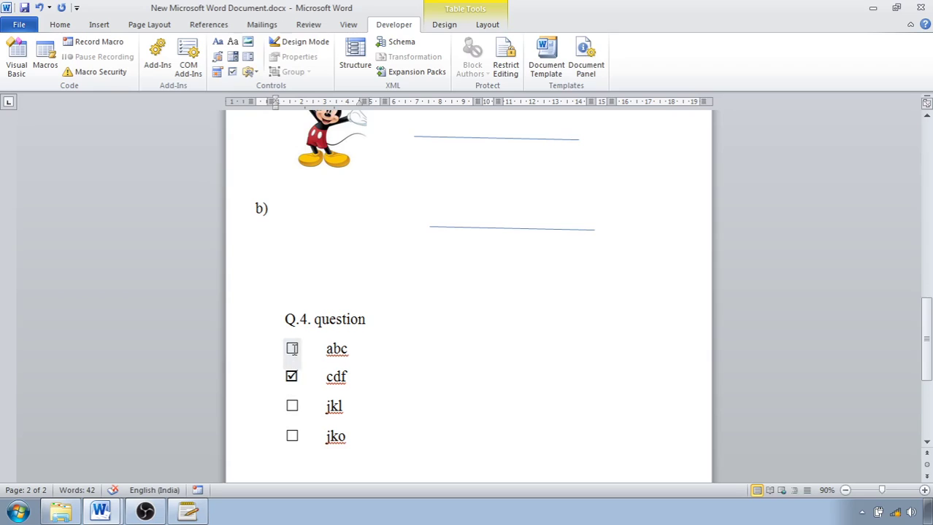
Untick cdf and tick abc as the only selected Q.4 option
left_click(292, 376)
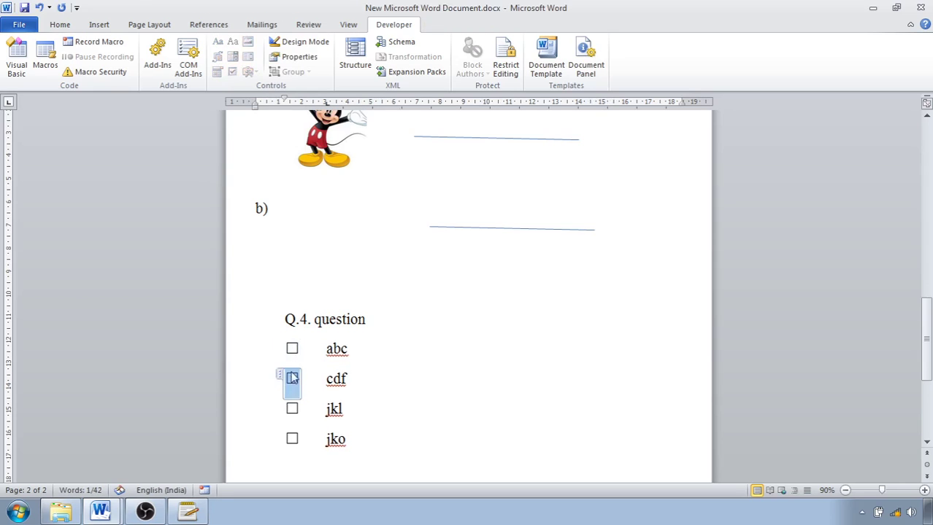
left_click(292, 348)
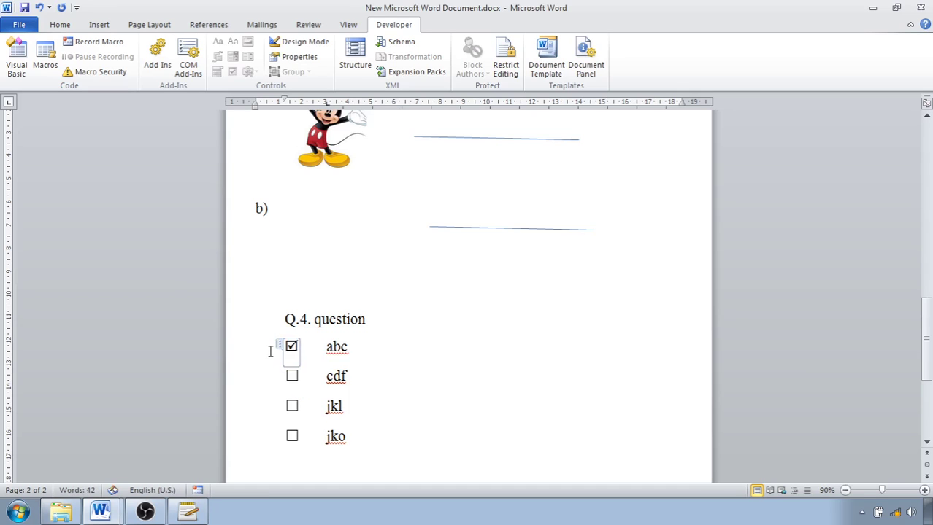
scroll(349, 303, "up", 3)
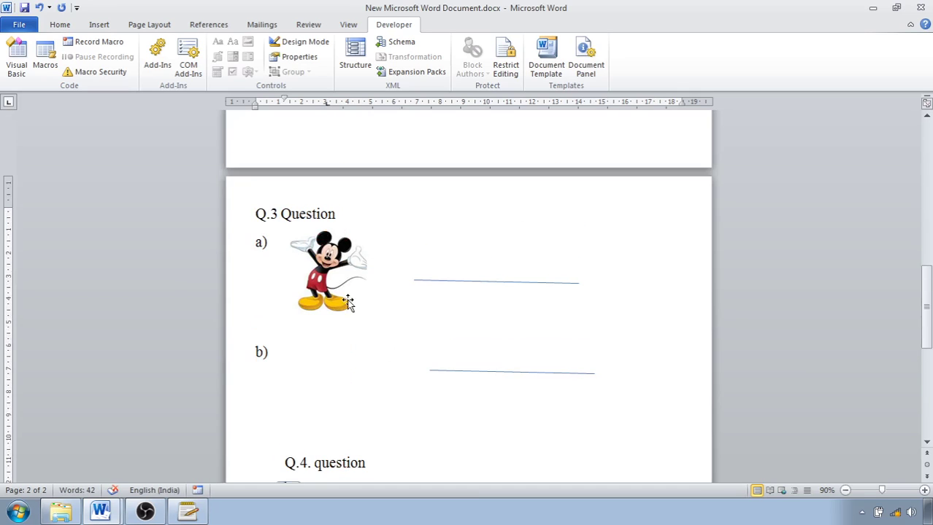
scroll(348, 303, "up", 6)
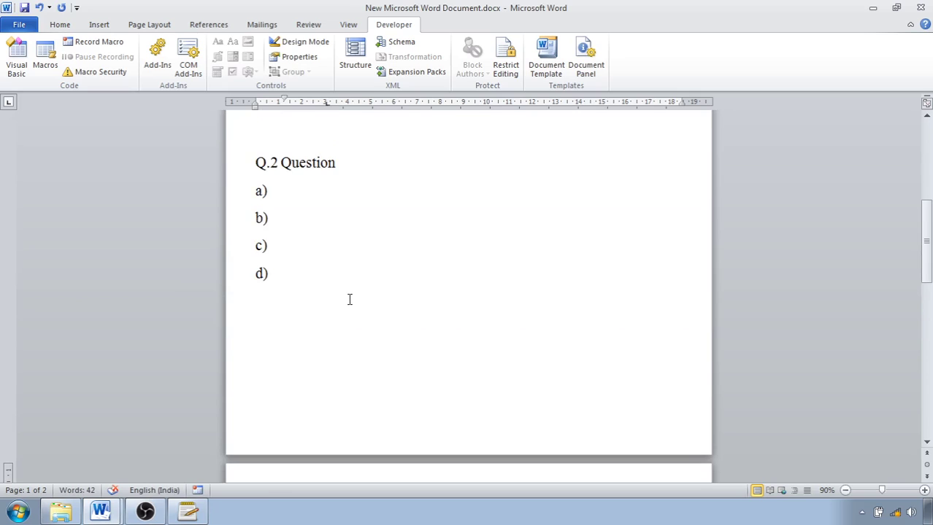
scroll(349, 302, "up", 7)
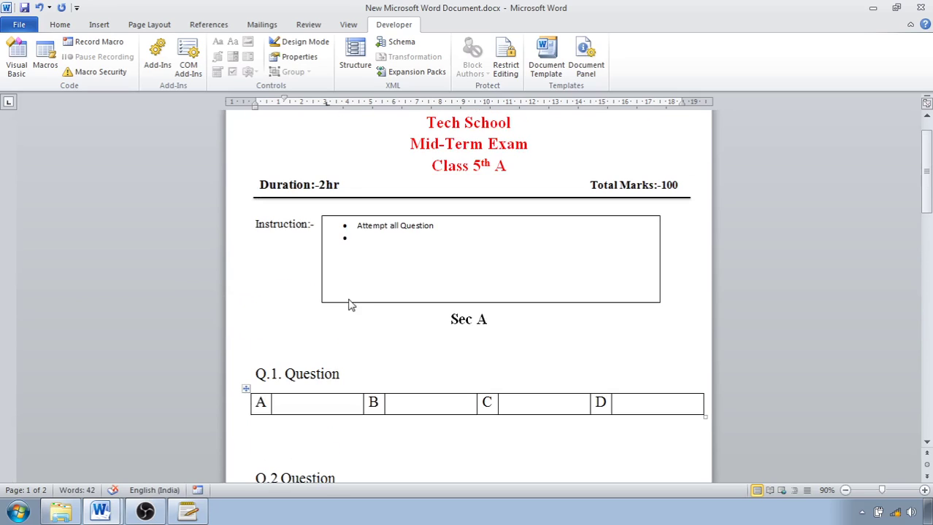
scroll(379, 167, "up", 1)
Review the paper from the header through the Q.1 table and Q.2 lines
left_click_drag(398, 148, 646, 337)
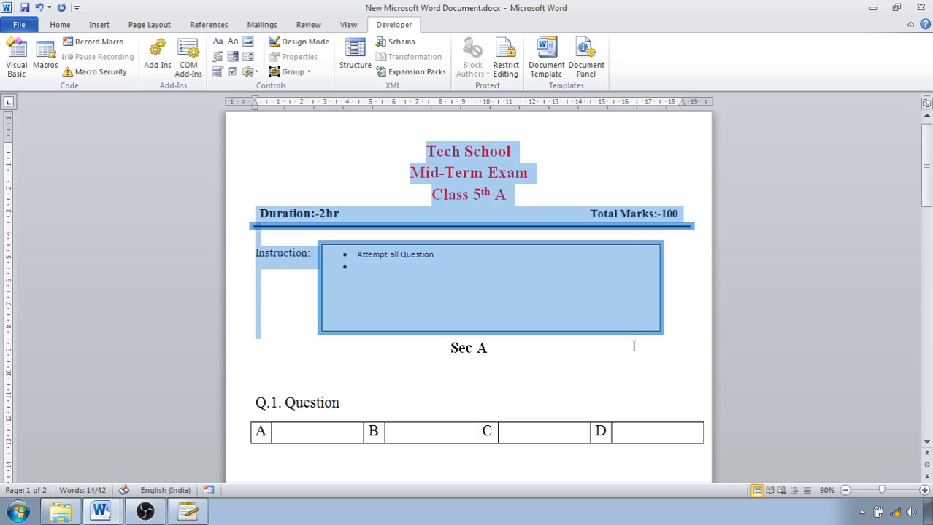
scroll(381, 379, "down", 4)
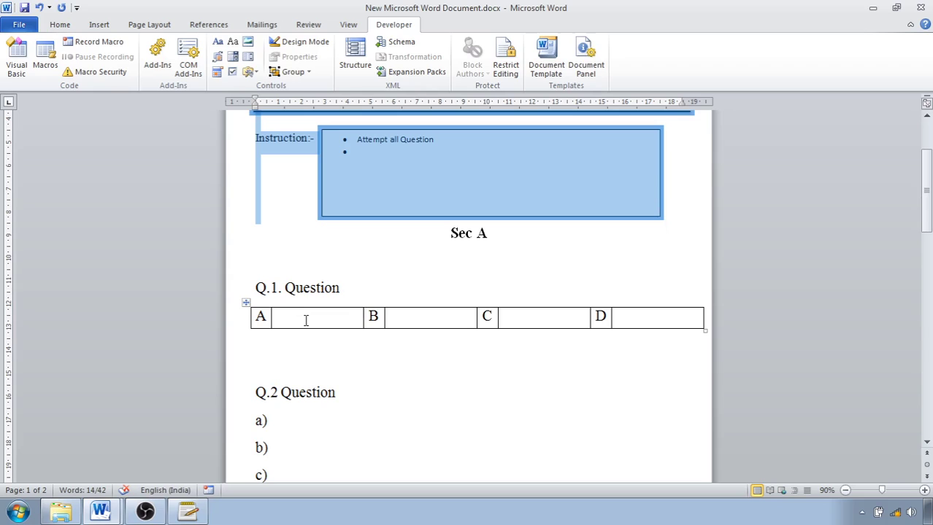
left_click(306, 320)
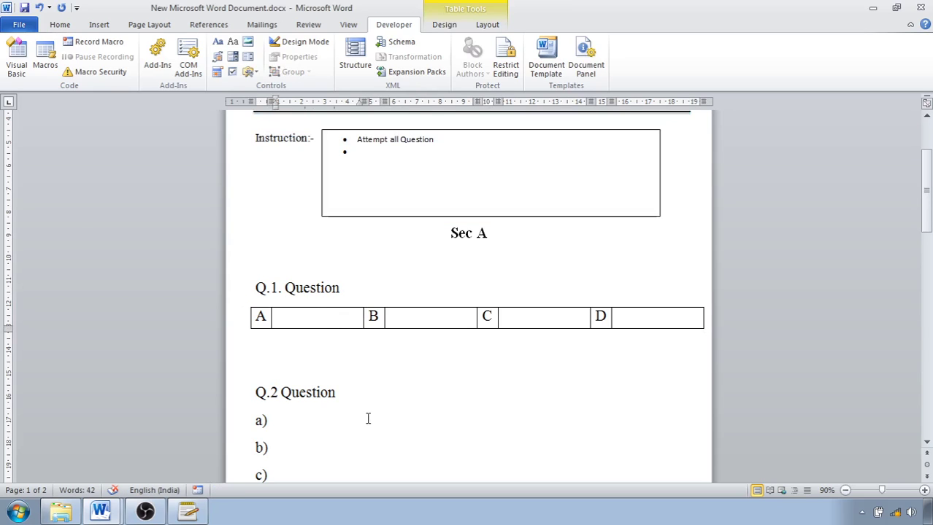
left_click(283, 423)
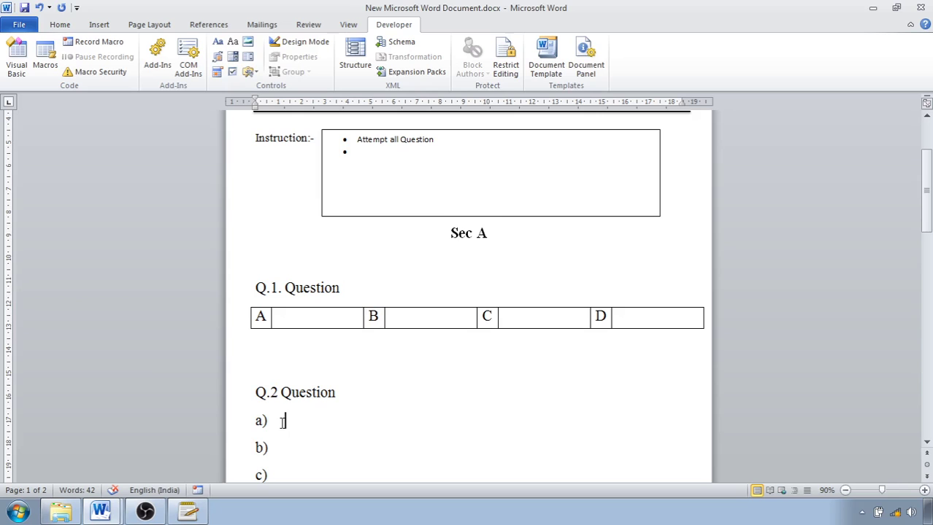
left_click_drag(926, 185, 922, 315)
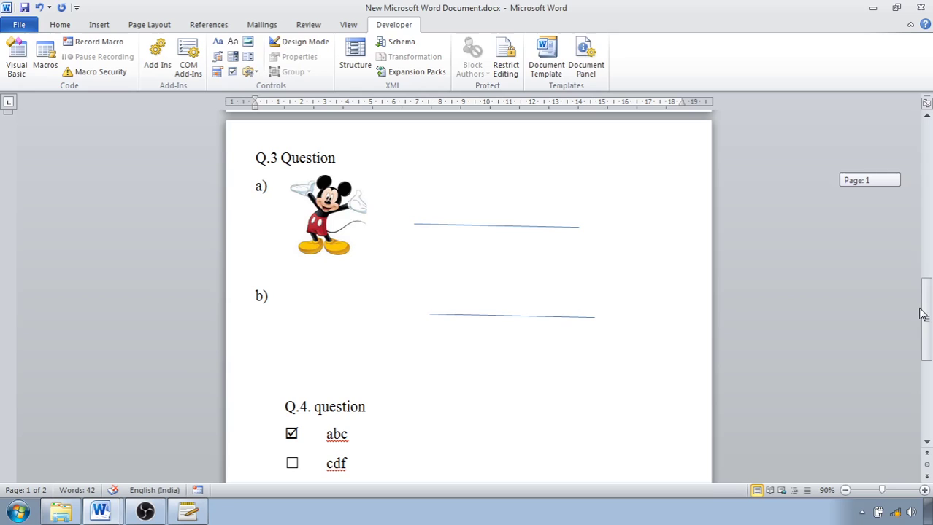
left_click_drag(923, 315, 923, 315)
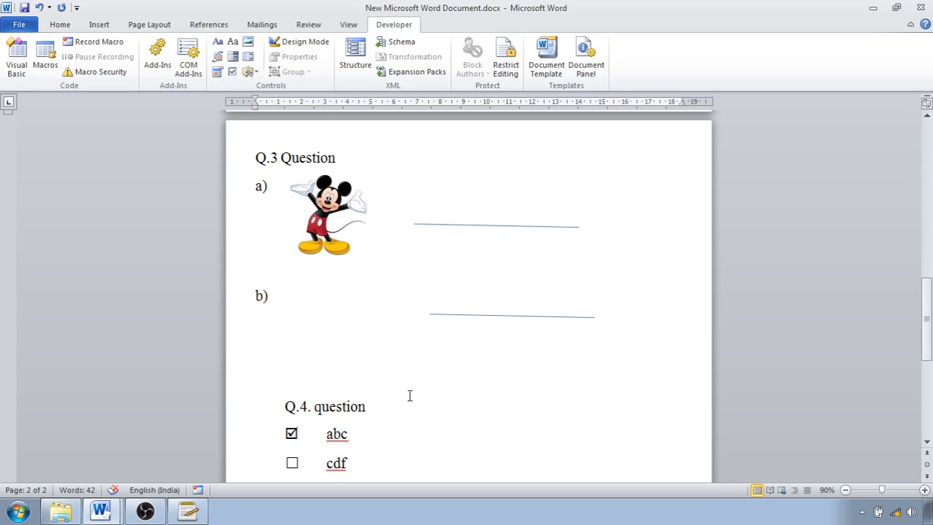
left_click_drag(925, 291, 924, 321)
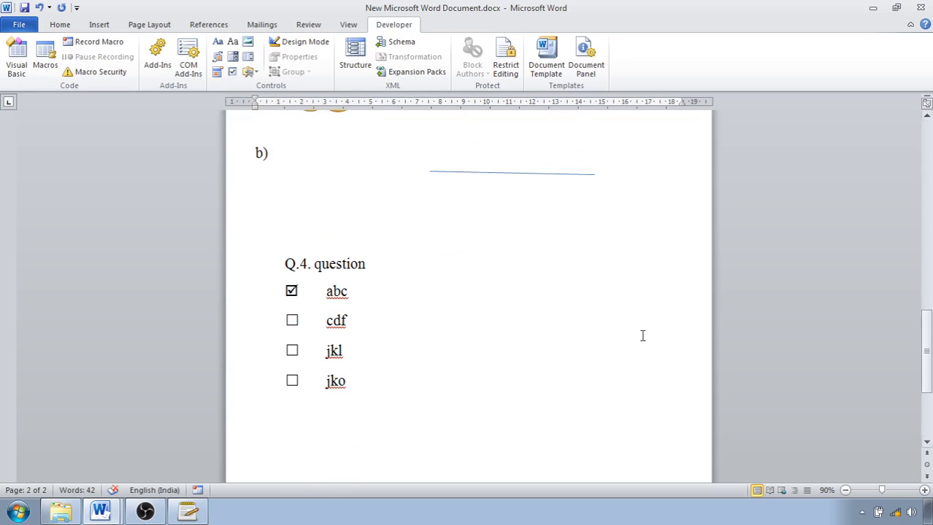